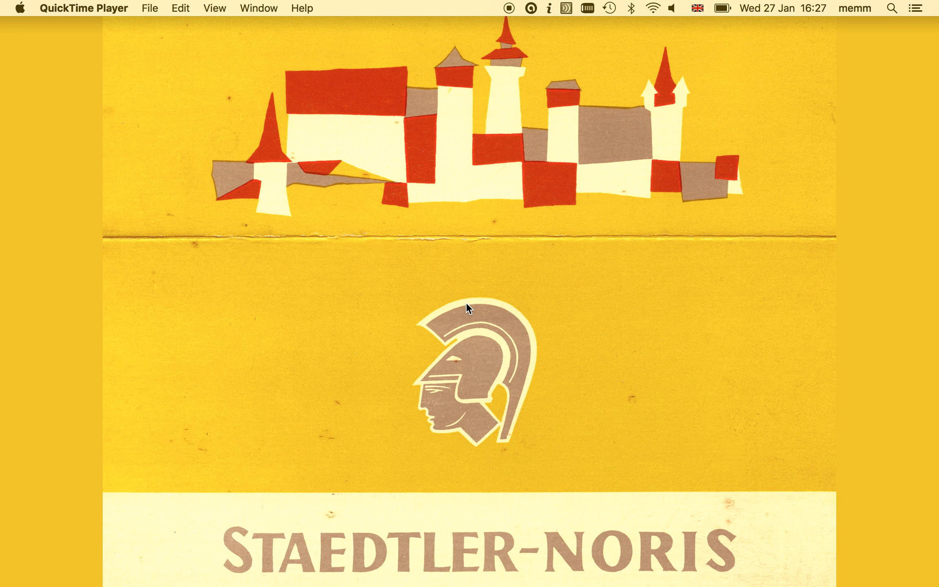
- Switch to Firefox and open the website filezilla-project.org
{"action": "key", "text": "F4"}
{"action": "left_click", "coordinate": [128, 454]}
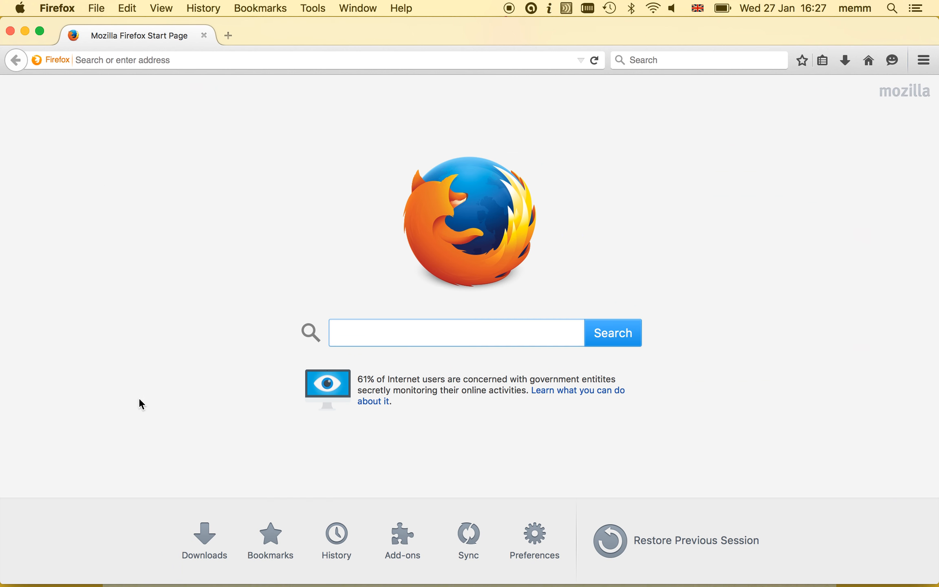
{"action": "left_click", "coordinate": [343, 57]}
{"action": "type", "text": "f"}
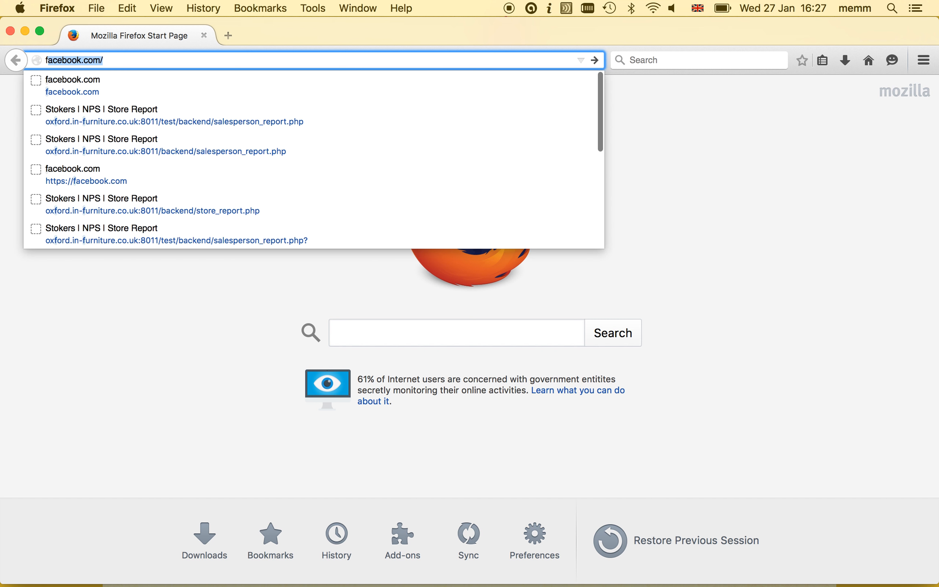
{"action": "type", "text": "ilezilla-project.org/"}
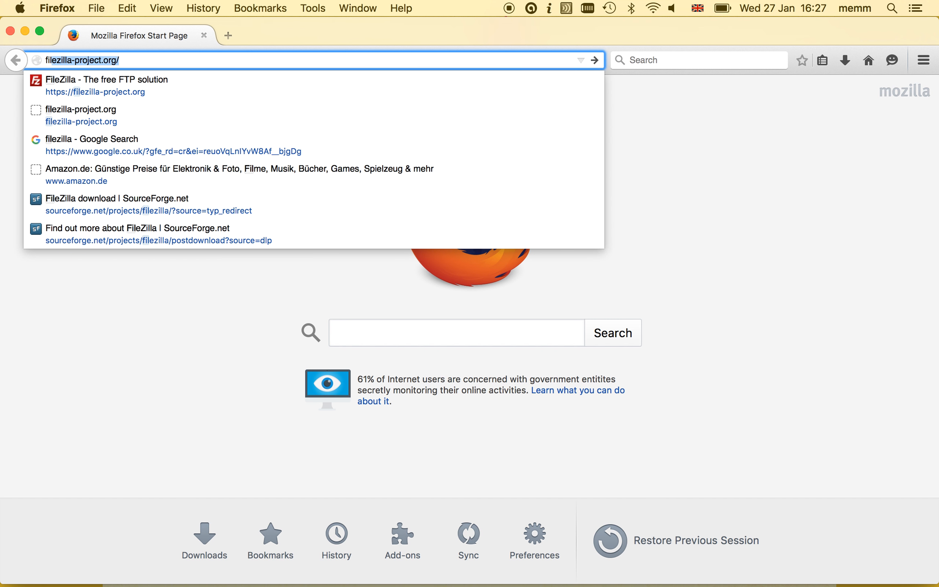
{"action": "key", "text": "Right"}
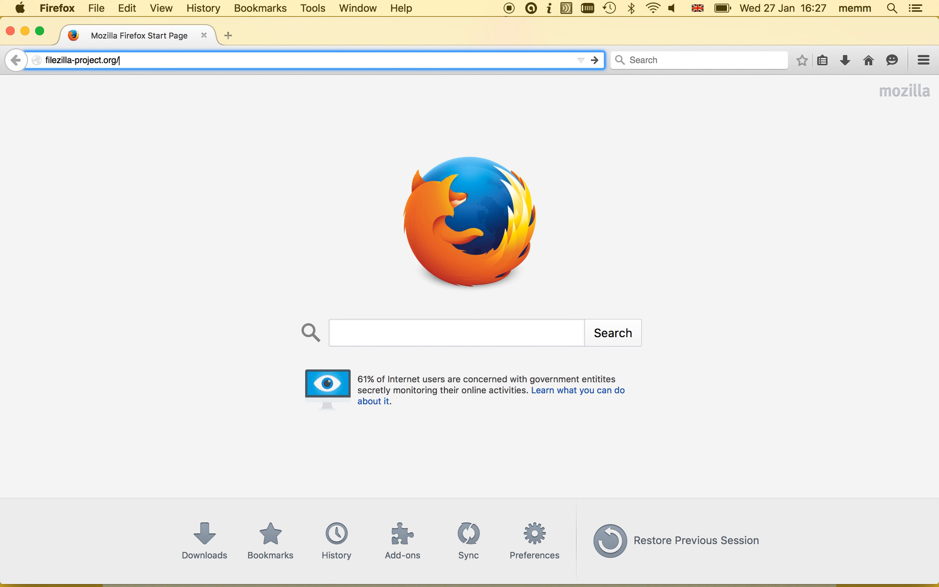
{"action": "key", "text": "Return"}
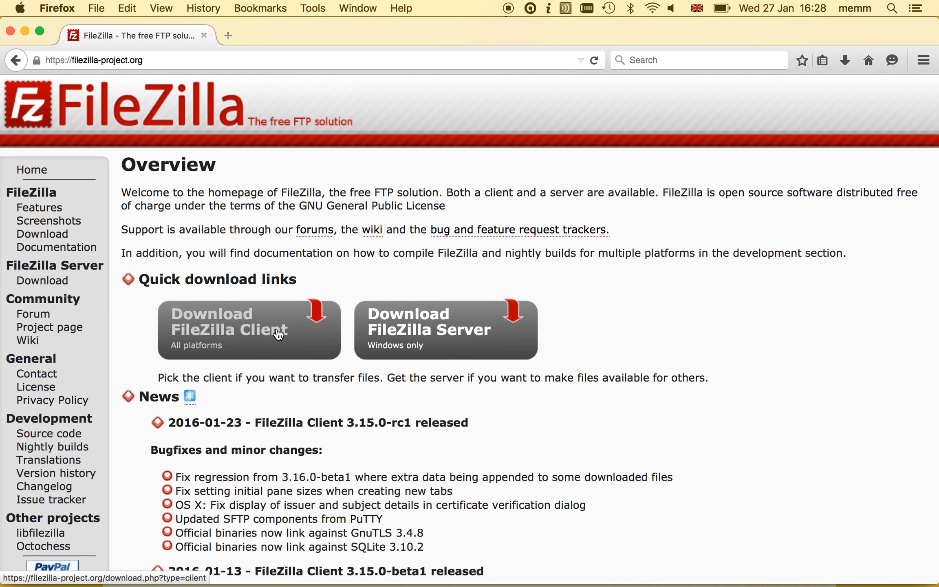
- Download the FileZilla Client for Mac OS X, save the installer file, and minimize the browser window
{"action": "left_click", "coordinate": [252, 318]}
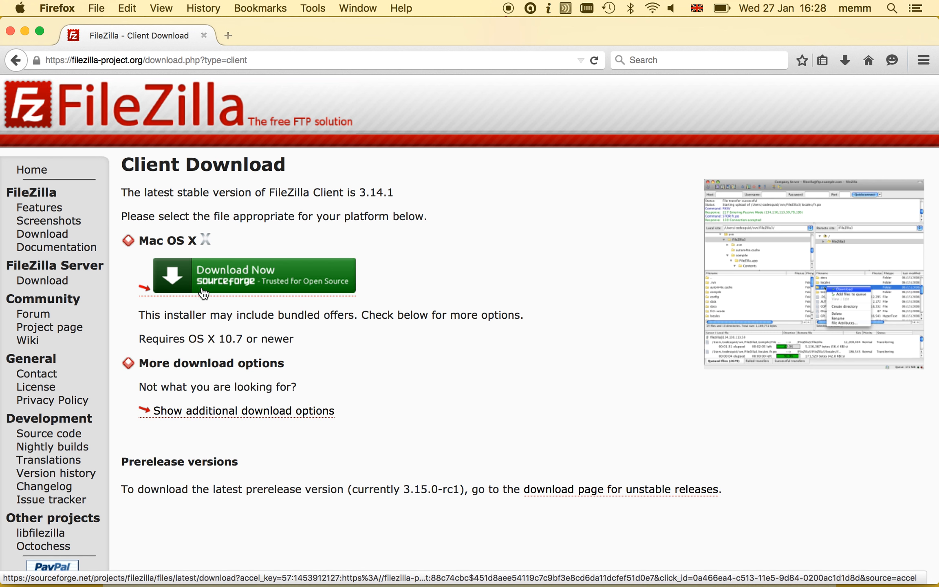
{"action": "left_click", "coordinate": [241, 282]}
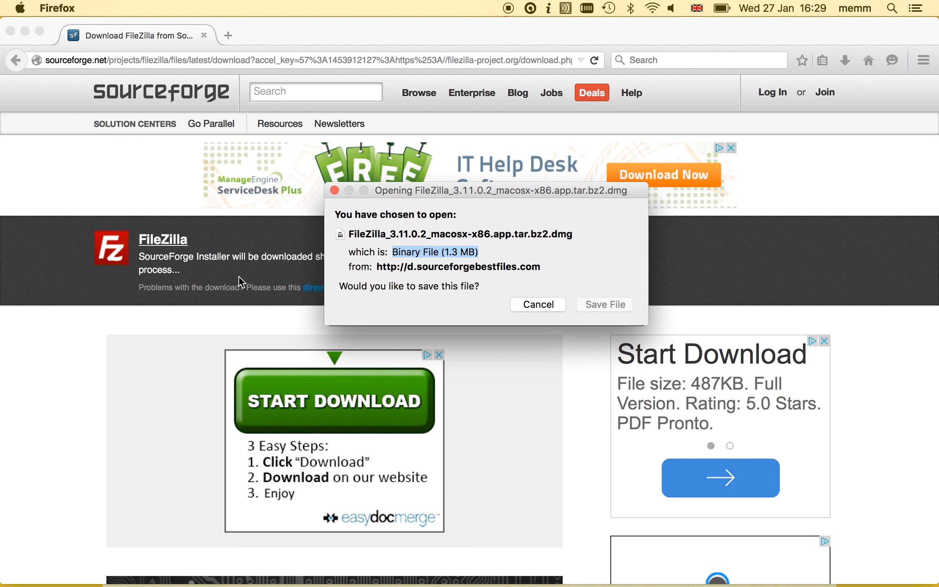
{"action": "left_click", "coordinate": [622, 305]}
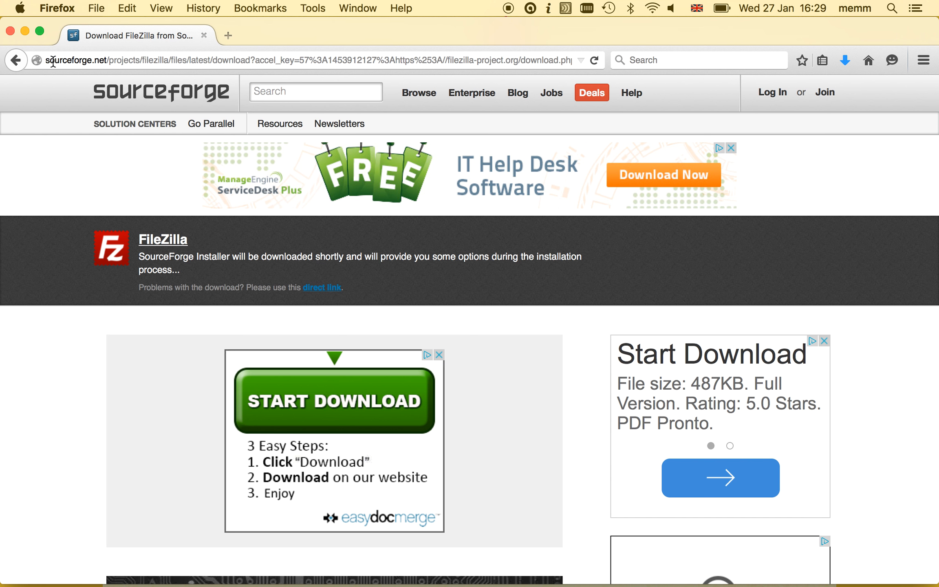
{"action": "left_click", "coordinate": [25, 32]}
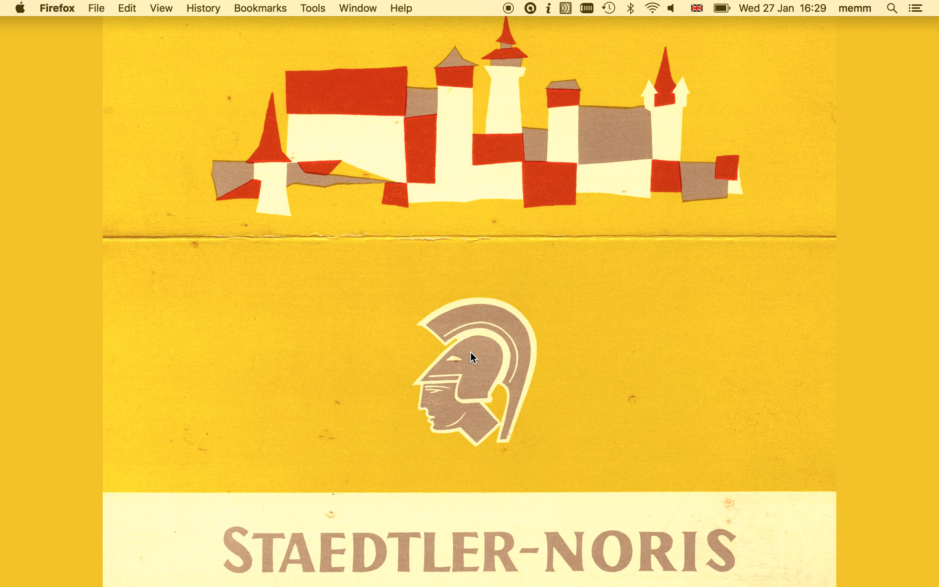
- Switch to FileZilla and add a new site entry in the Site Manager
{"action": "key", "text": "F4"}
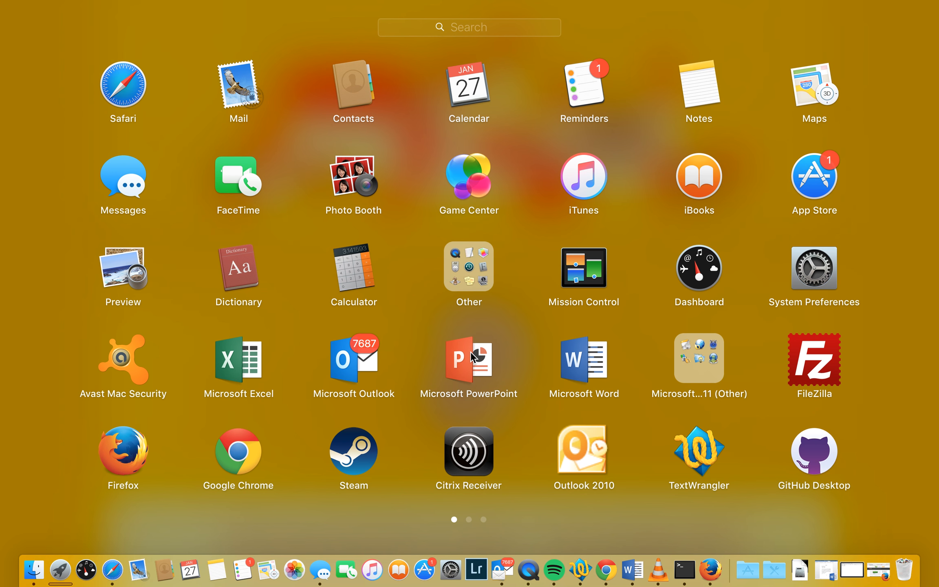
{"action": "left_click", "coordinate": [824, 345]}
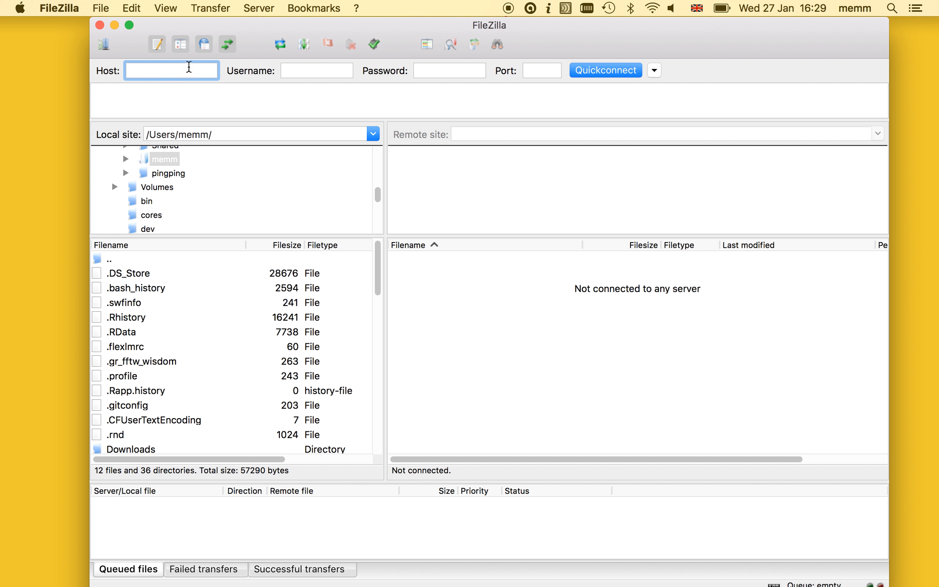
{"action": "left_click", "coordinate": [101, 8]}
{"action": "left_click", "coordinate": [110, 28]}
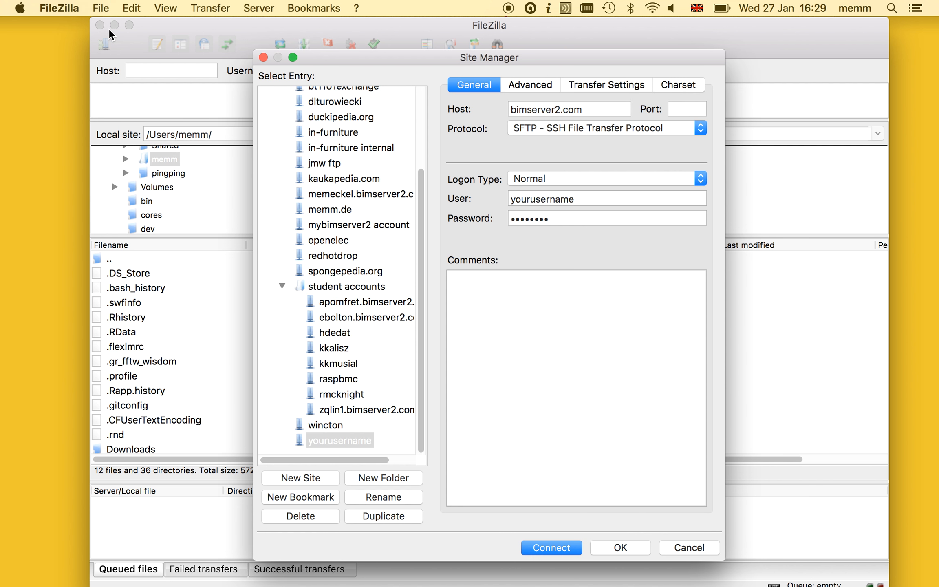
{"action": "left_click", "coordinate": [313, 482]}
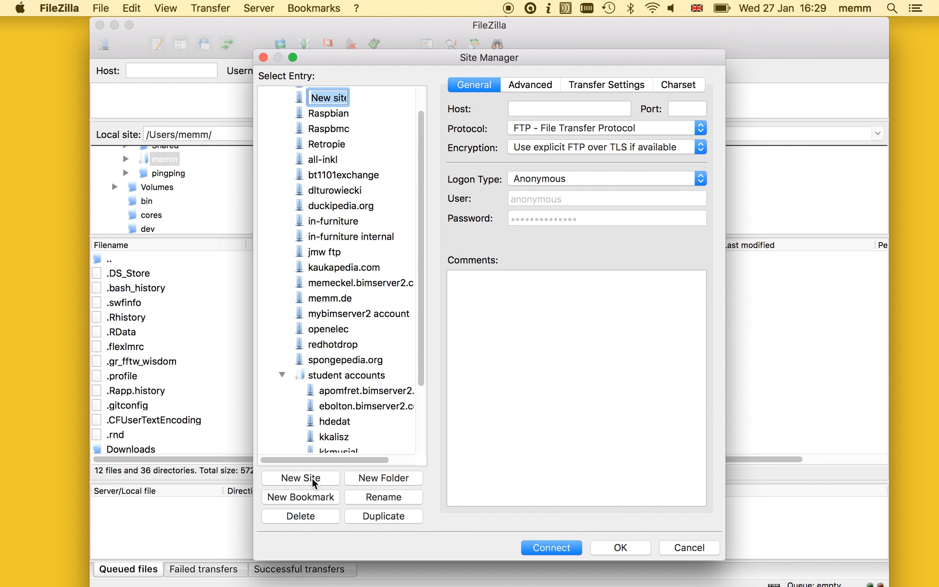
- Set the new site's host to bimserver2.com and its protocol to SFTP - SSH File Transfer Protocol
{"action": "left_click", "coordinate": [548, 105]}
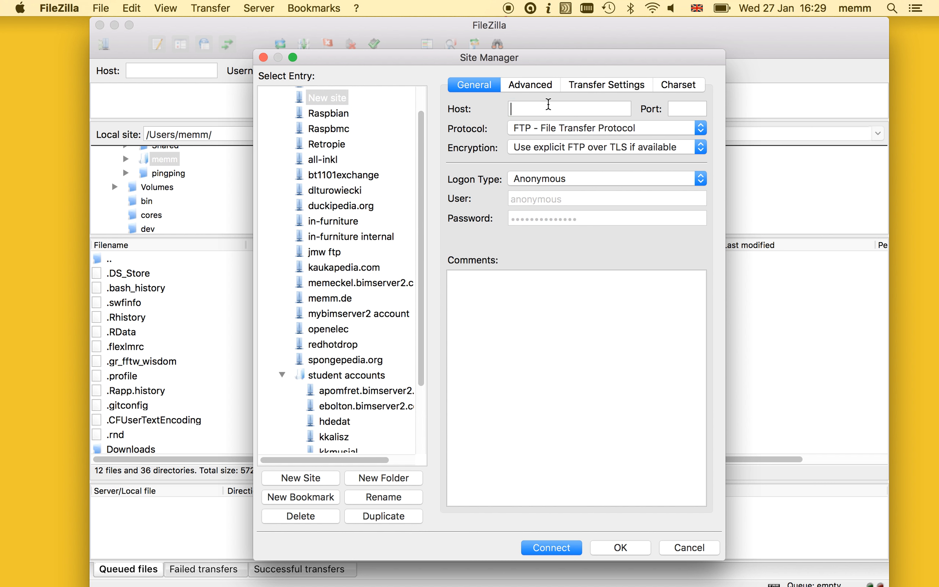
{"action": "type", "text": "bimser"}
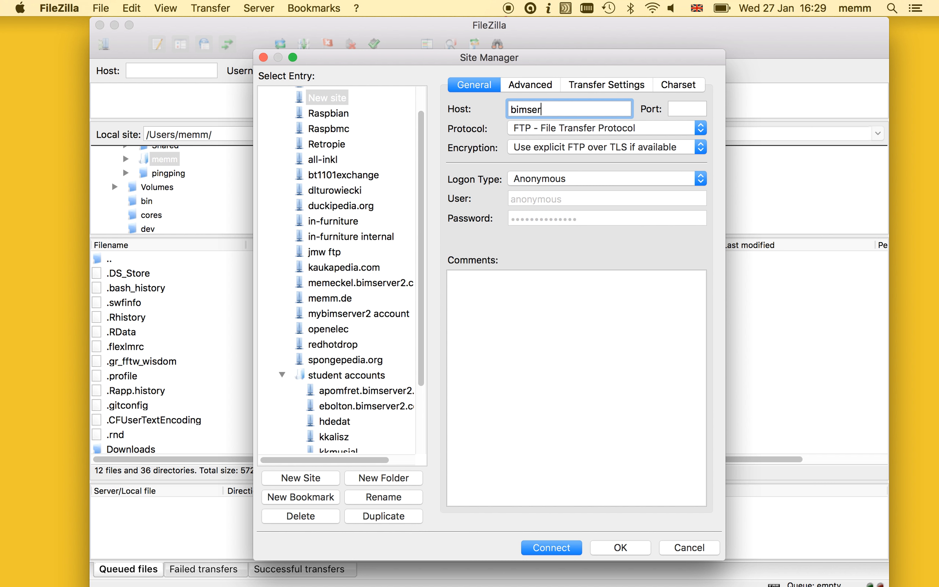
{"action": "type", "text": "ver2.com"}
{"action": "left_click", "coordinate": [557, 128]}
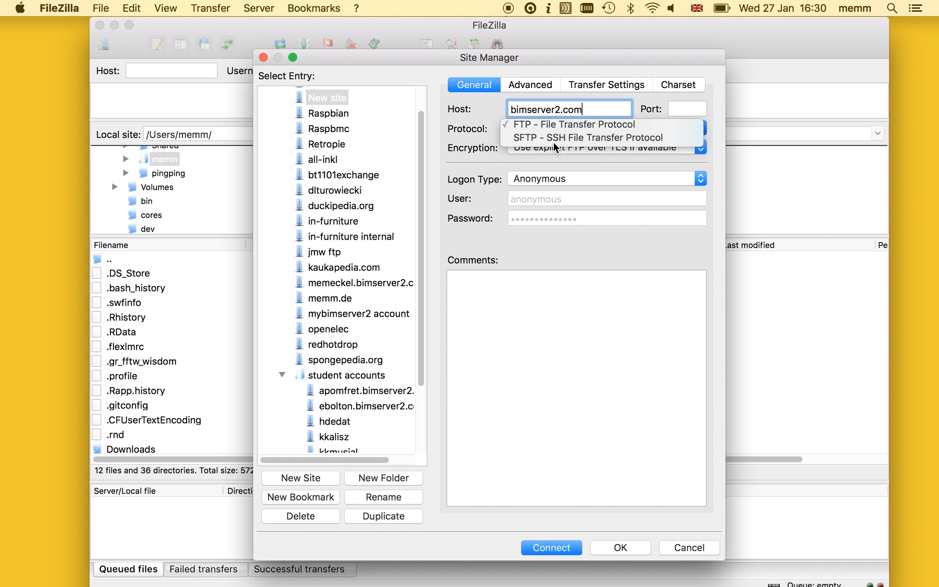
{"action": "left_click", "coordinate": [554, 139]}
- Set the logon type to Normal and enter yourusername as the user
{"action": "left_click", "coordinate": [555, 179]}
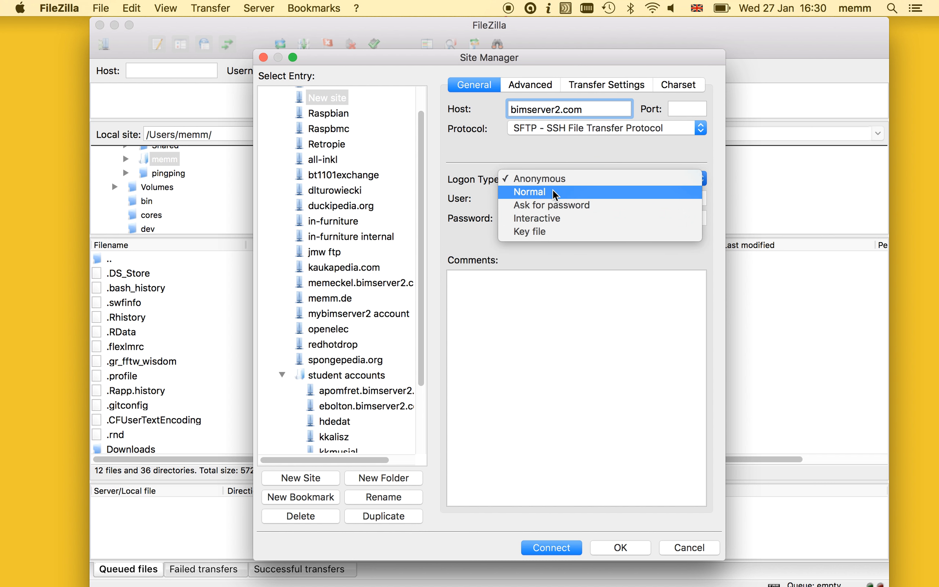
{"action": "left_click", "coordinate": [555, 192]}
{"action": "double_click", "coordinate": [555, 199]}
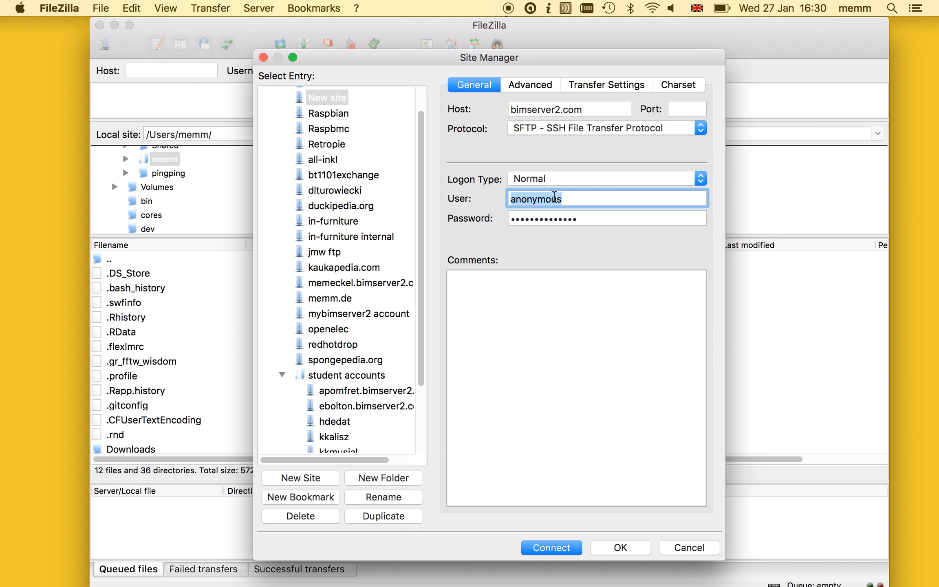
{"action": "type", "text": "your"}
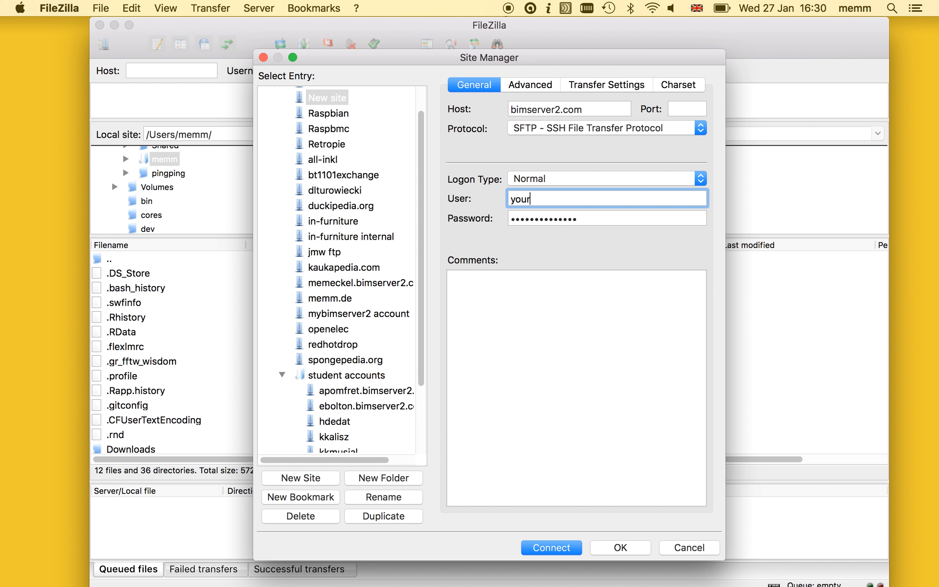
{"action": "type", "text": "usernam"}
{"action": "type", "text": "e"}
- Replace the default password of the new site with the account password
{"action": "left_click", "coordinate": [570, 223]}
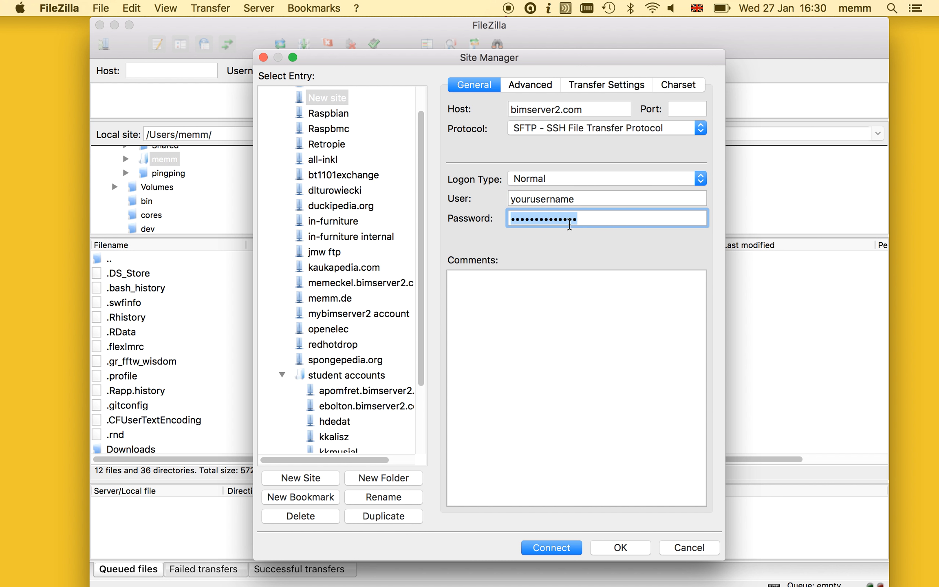
{"action": "type", "text": "••••••••"}
{"action": "key", "text": "BackSpace"}
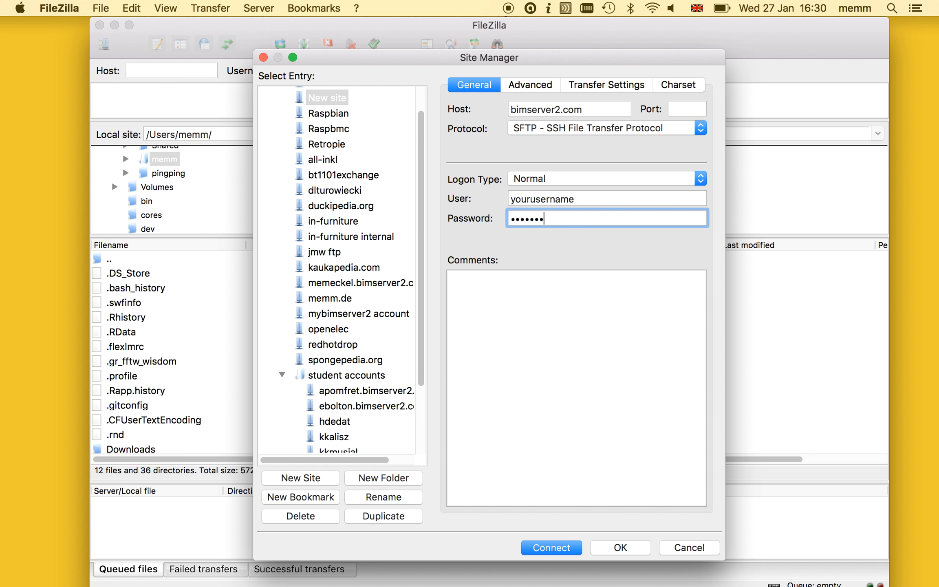
{"action": "type", "text": "•"}
- Rename the new site entry as "yourusername bimserver" and connect to it
{"action": "left_click", "coordinate": [341, 100]}
{"action": "left_click", "coordinate": [406, 493]}
{"action": "type", "text": "y"}
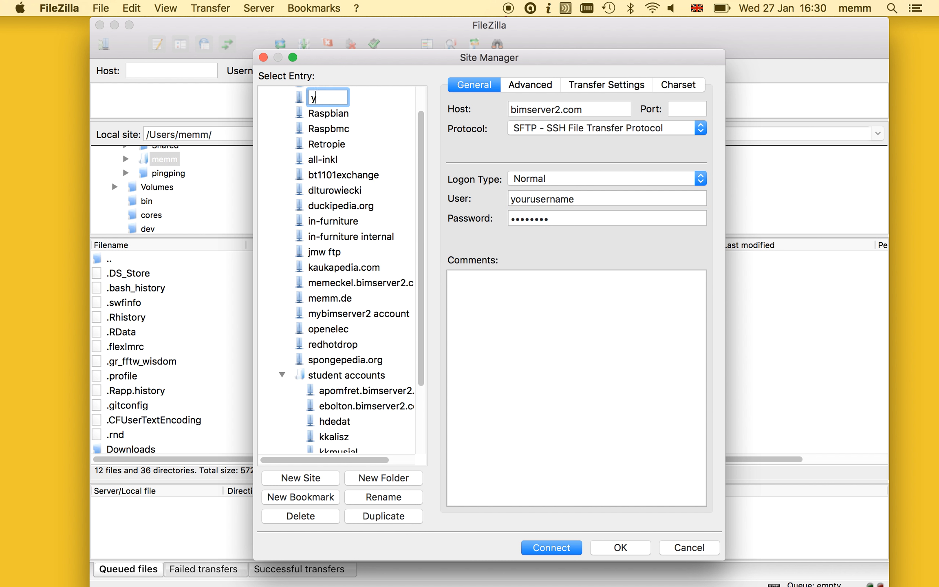
{"action": "type", "text": "ourusername bimserve"}
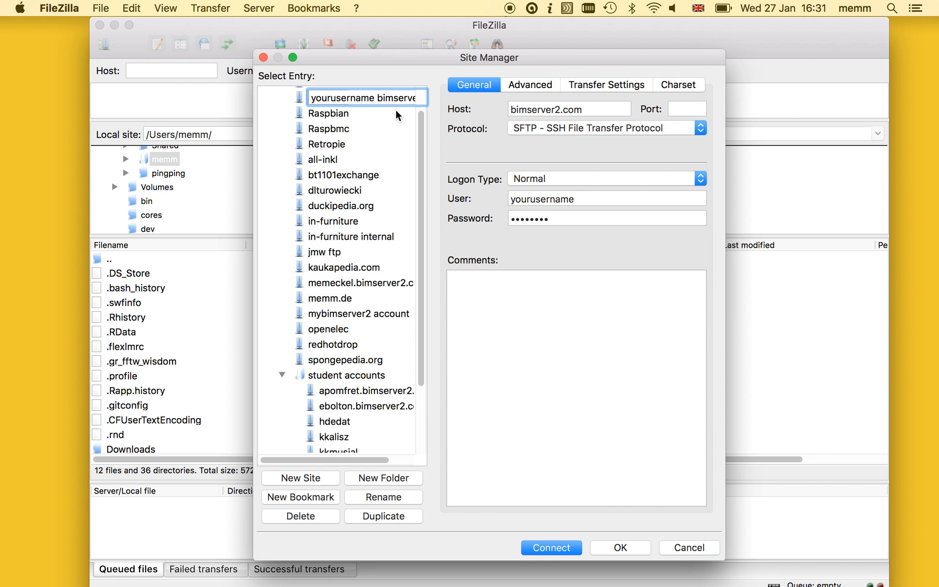
{"action": "left_click", "coordinate": [562, 547]}
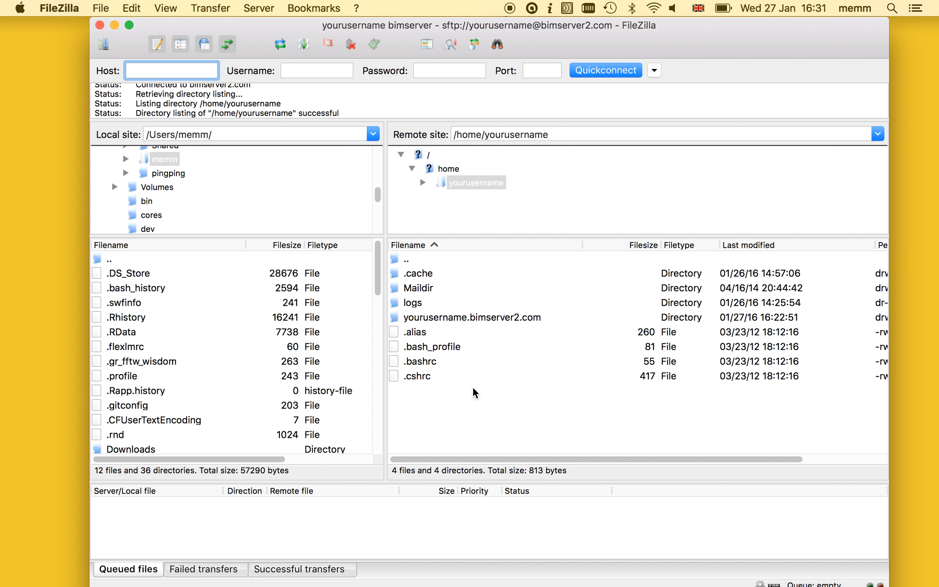
- Quit FileZilla and launch it again
{"action": "key", "text": "super+q"}
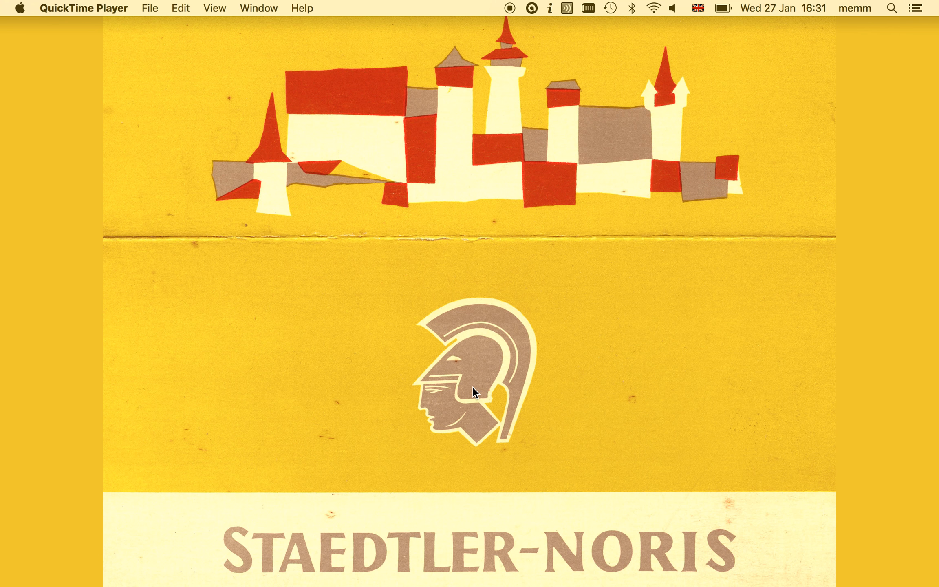
{"action": "key", "text": "F4"}
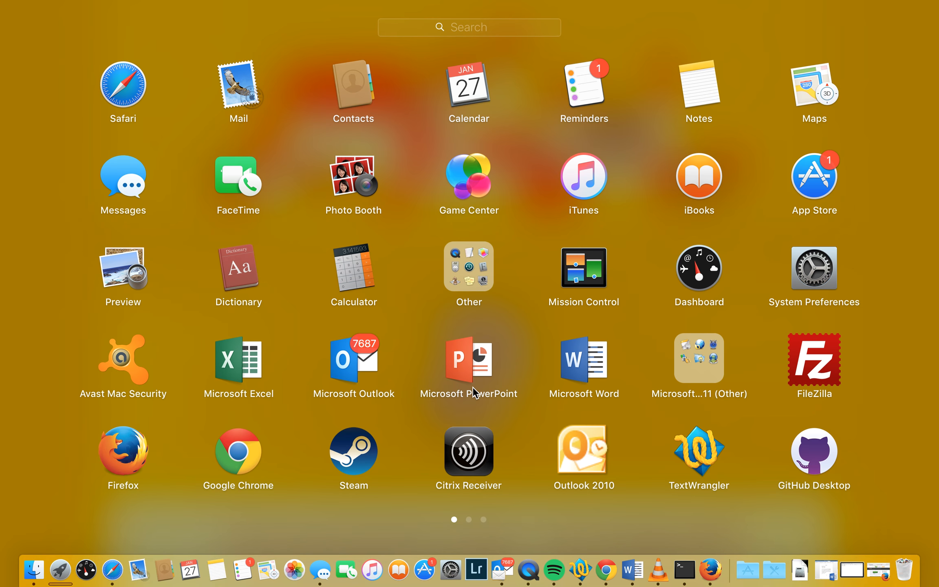
{"action": "left_click", "coordinate": [835, 358]}
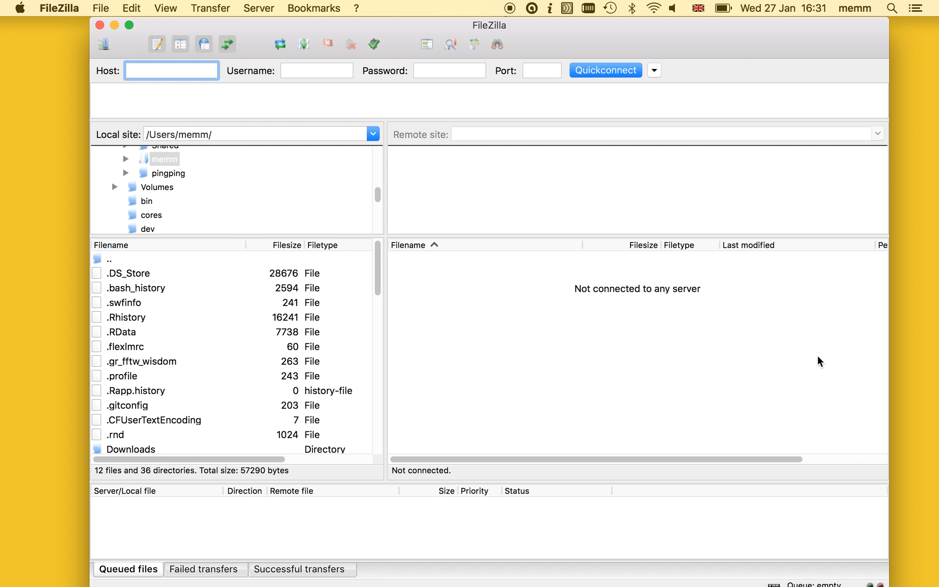
- Connect to the saved site "yourusername bimserver" from the Site Manager
{"action": "left_click", "coordinate": [100, 8]}
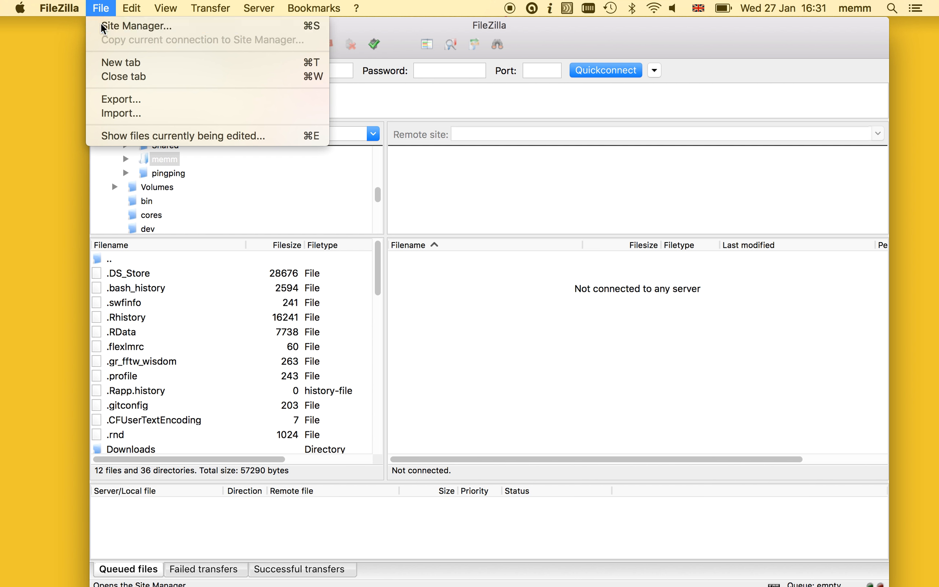
{"action": "left_click", "coordinate": [102, 25]}
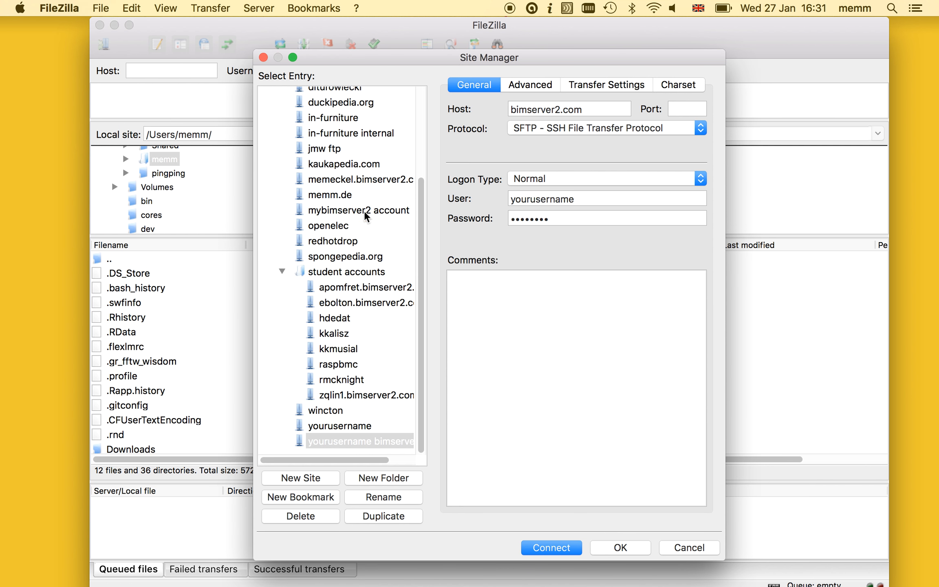
{"action": "left_click", "coordinate": [357, 439]}
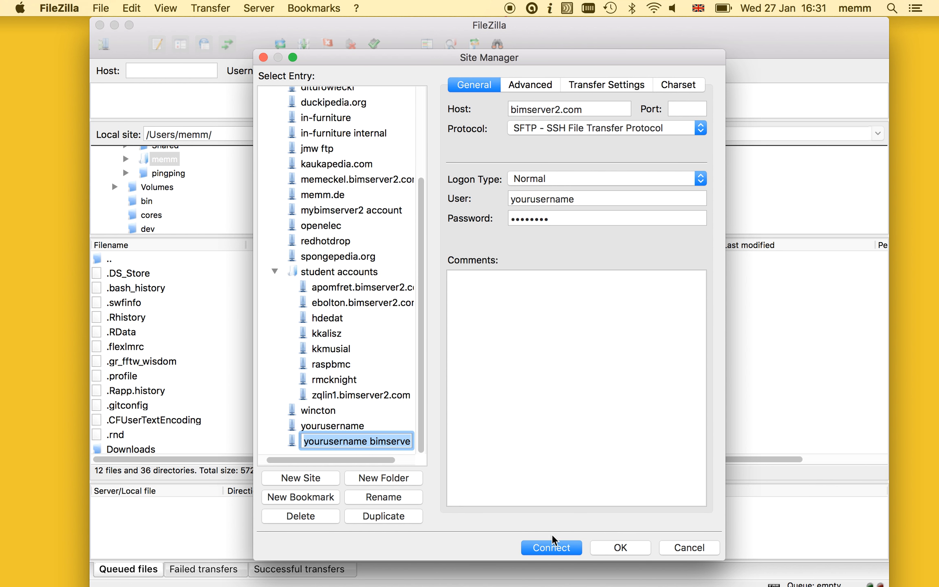
{"action": "left_click", "coordinate": [555, 545]}
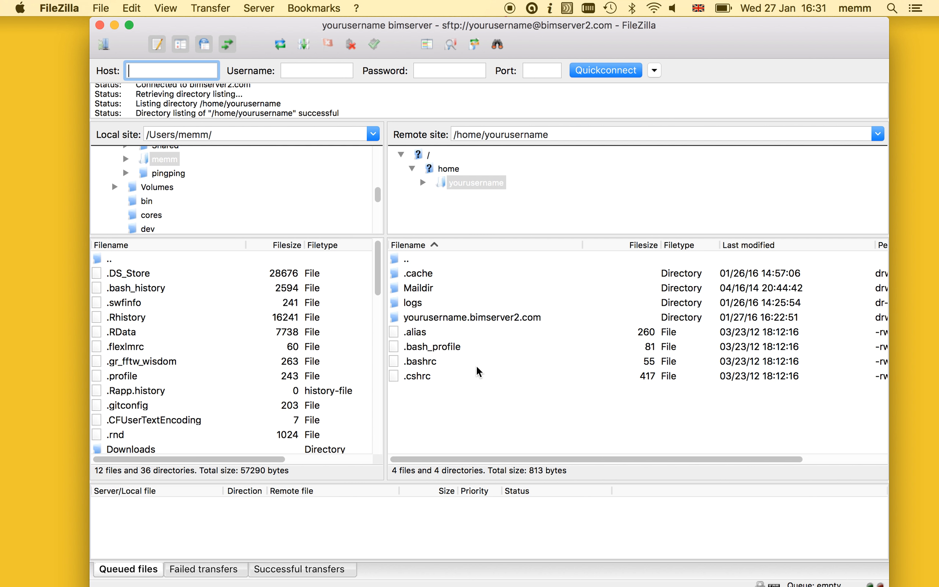
- Open the remote folder yourusername.bimserver2.com in the home directory on the server
{"action": "left_click", "coordinate": [445, 322]}
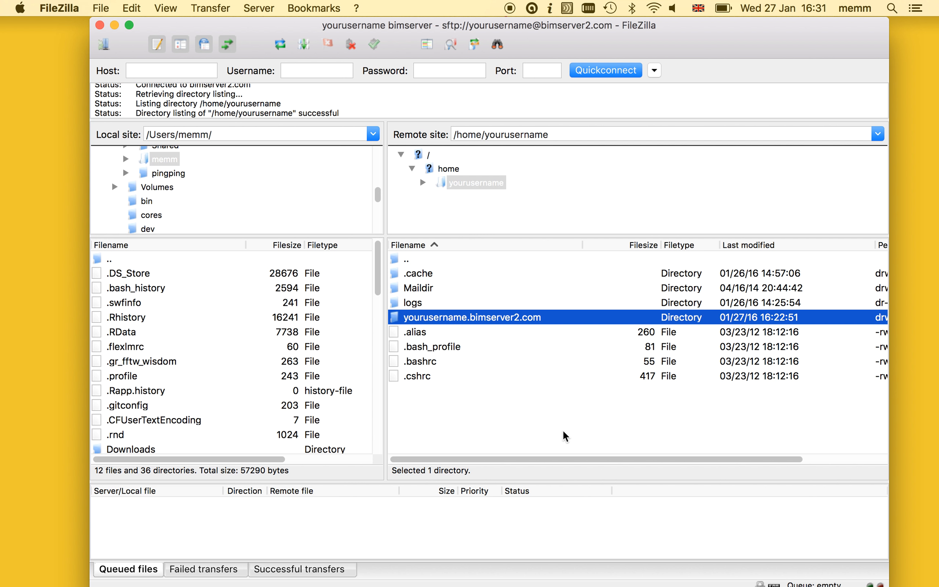
{"action": "left_click", "coordinate": [428, 288]}
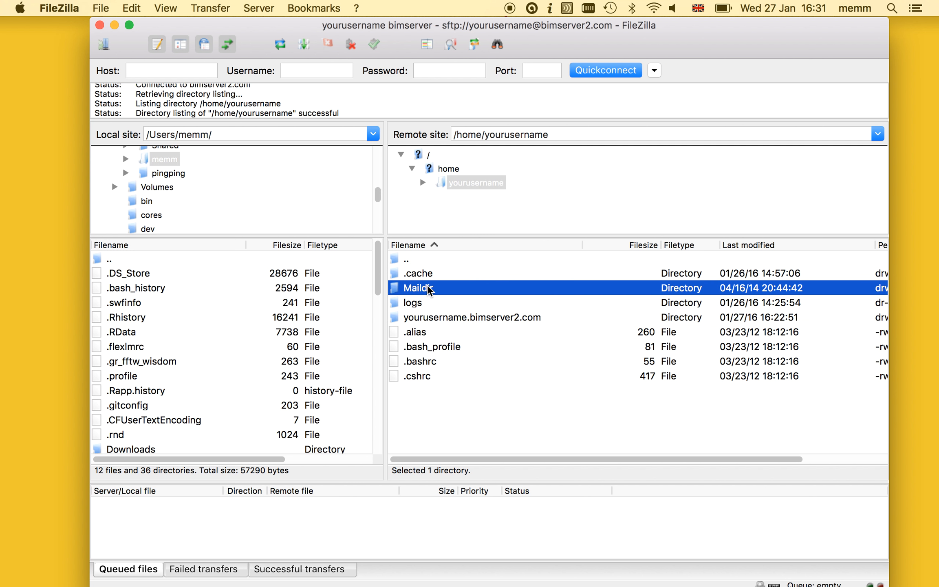
{"action": "left_click", "coordinate": [530, 434]}
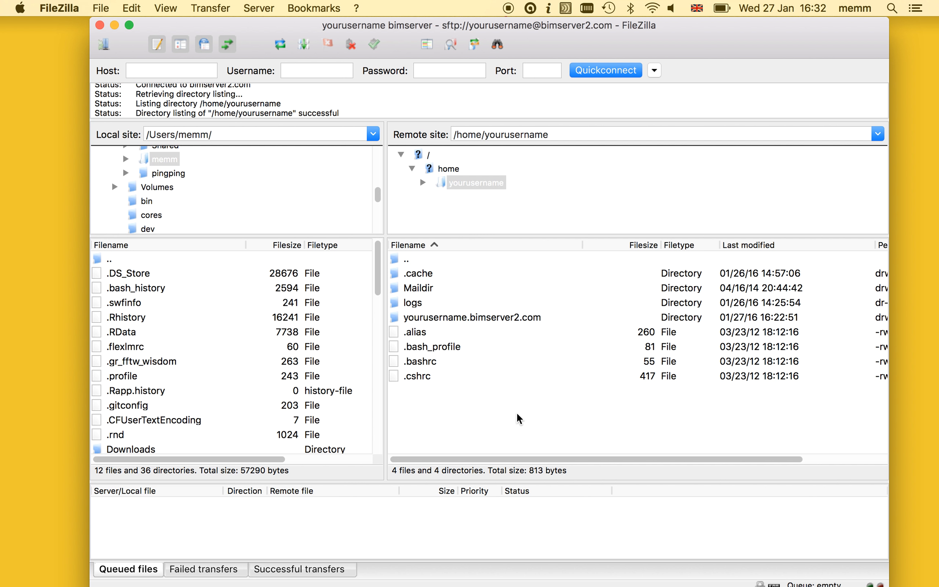
{"action": "double_click", "coordinate": [471, 318]}
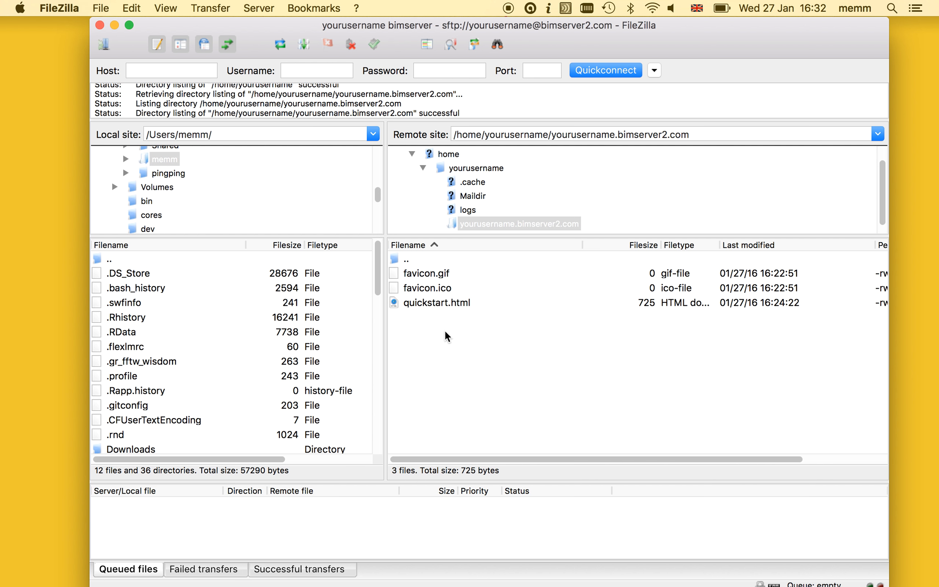
- Switch to Firefox and open the website yourusername.bimserver2.com
{"action": "key", "text": "F4"}
{"action": "left_click", "coordinate": [116, 429]}
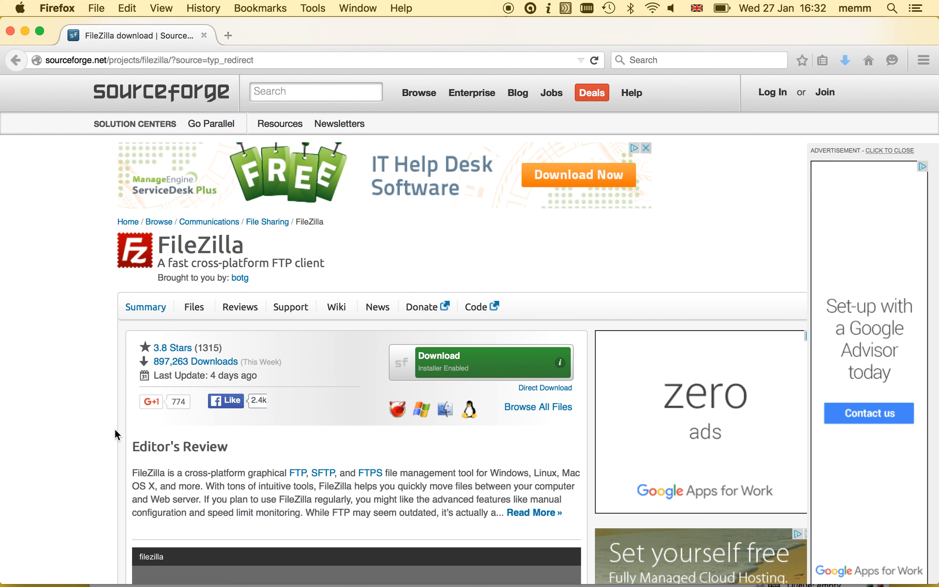
{"action": "left_click", "coordinate": [299, 60]}
{"action": "key", "text": "super+a"}
{"action": "type", "text": "yourus"}
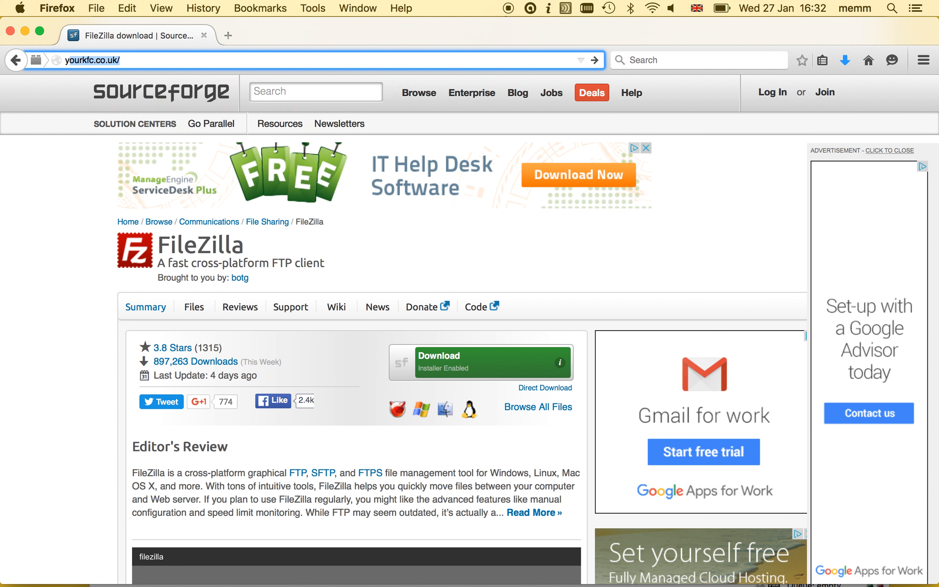
{"action": "type", "text": "er"}
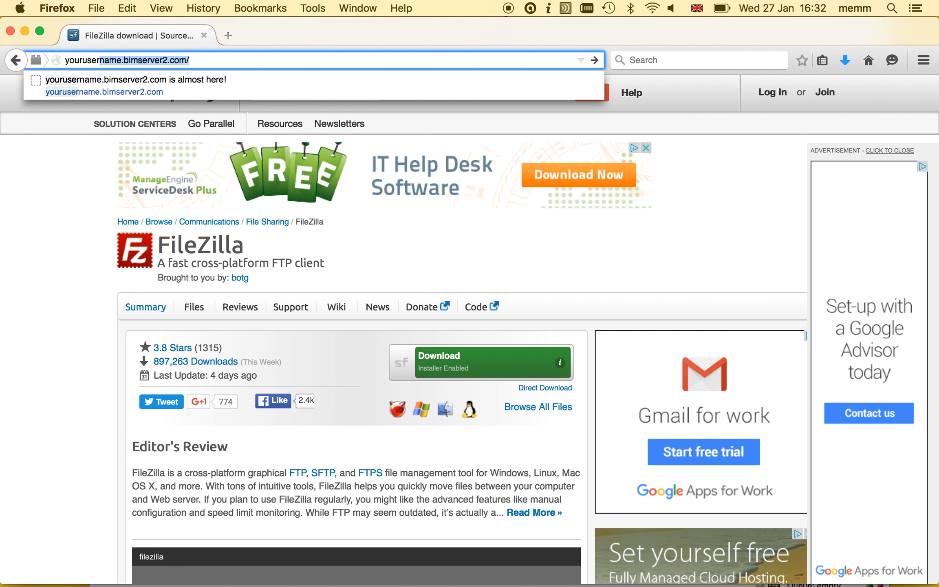
{"action": "key", "text": "Right"}
{"action": "key", "text": "Return"}
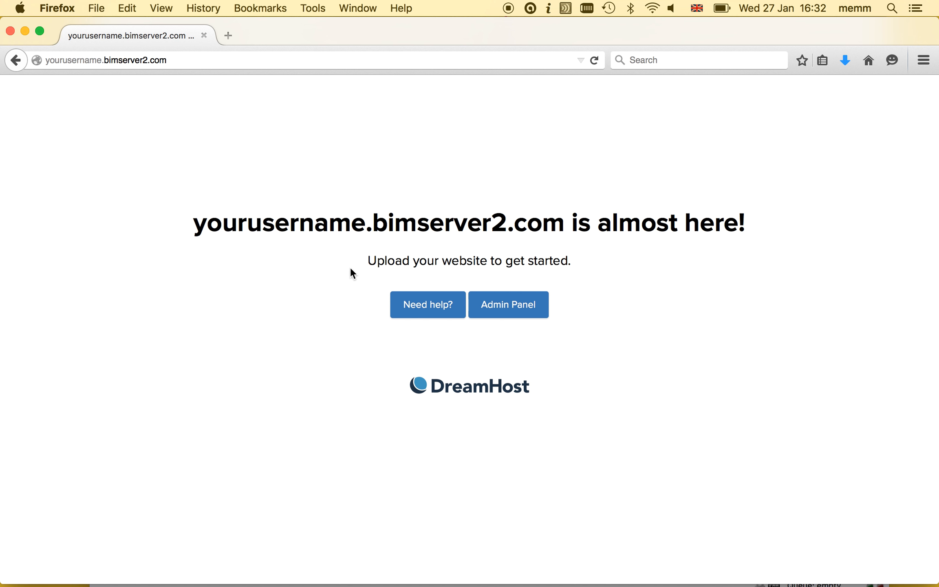
- Switch back to FileZilla and reposition its window so that the browser's address bar shows above it
{"action": "left_click", "coordinate": [734, 550]}
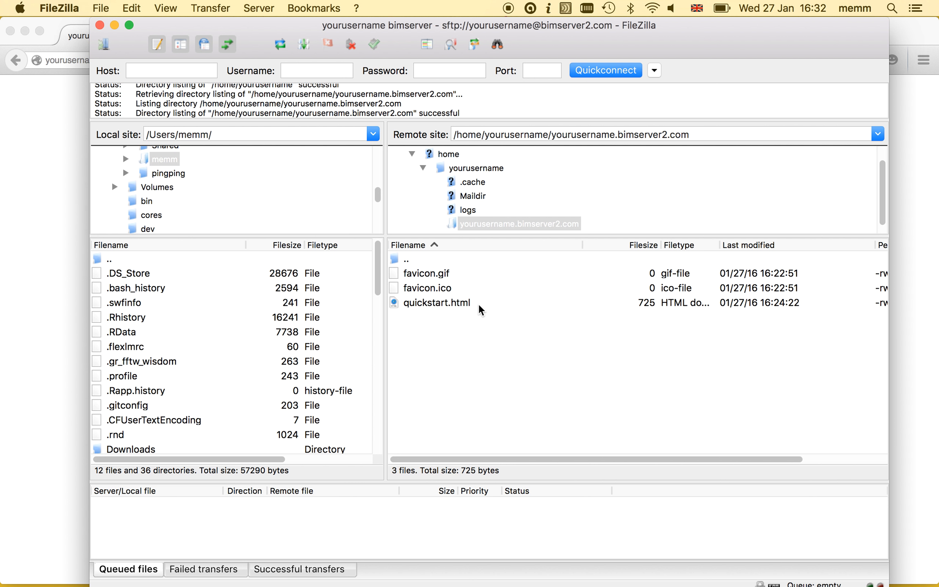
{"action": "mouse_move", "coordinate": [399, 22]}
{"action": "left_mouse_down"}
{"action": "mouse_move", "coordinate": [486, 113]}
{"action": "mouse_move", "coordinate": [548, 120]}
{"action": "mouse_move", "coordinate": [749, 265]}
{"action": "mouse_move", "coordinate": [719, 359]}
{"action": "mouse_move", "coordinate": [426, 25]}
{"action": "mouse_move", "coordinate": [589, 264]}
{"action": "mouse_move", "coordinate": [392, 22]}
{"action": "left_mouse_up"}
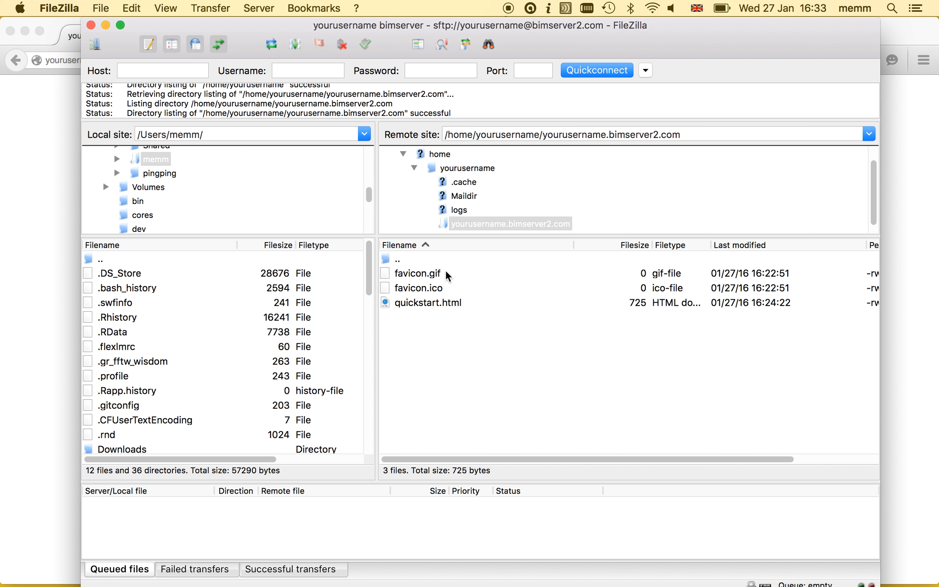
{"action": "left_click_drag", "start_coordinate": [390, 29], "coordinate": [545, 494]}
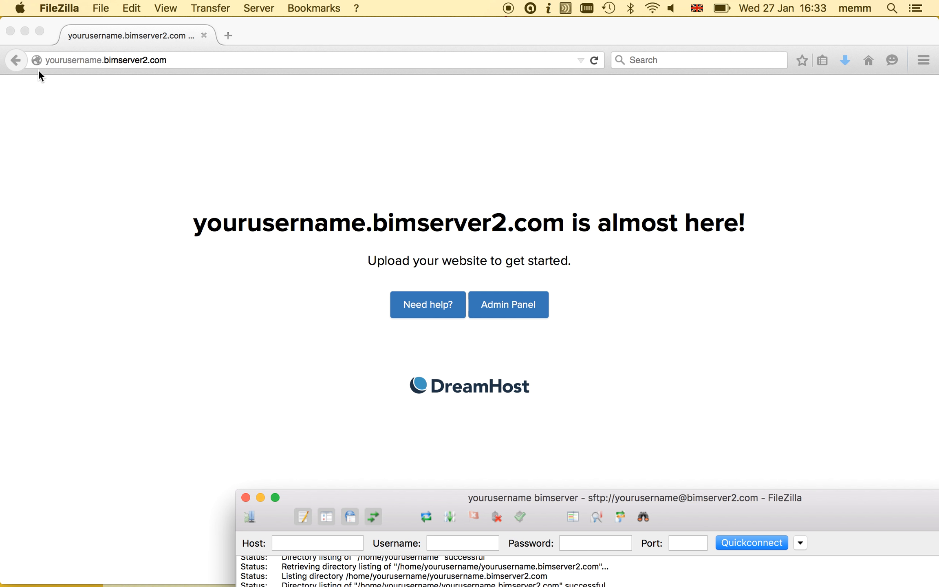
{"action": "left_click_drag", "start_coordinate": [808, 522], "coordinate": [605, 108]}
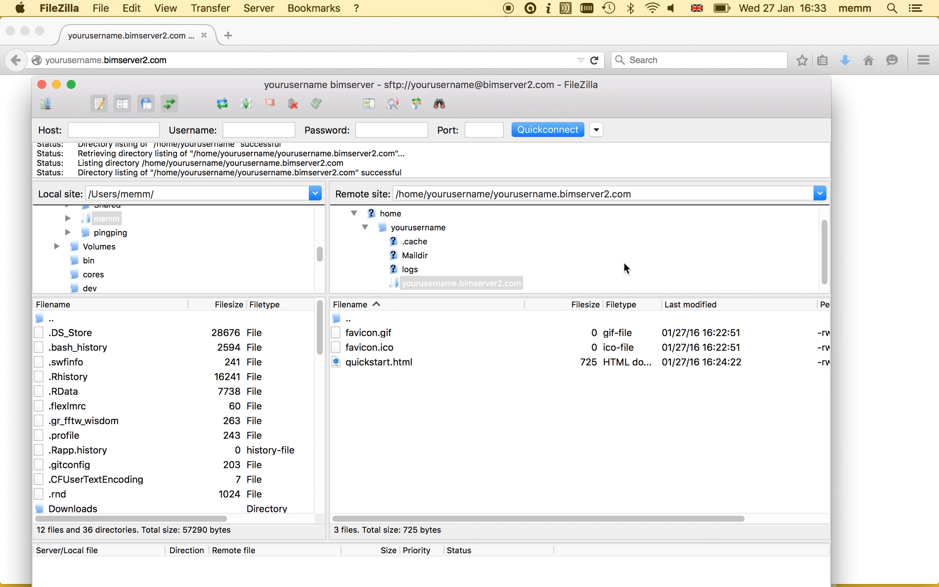
{"action": "left_click_drag", "start_coordinate": [630, 97], "coordinate": [665, 100]}
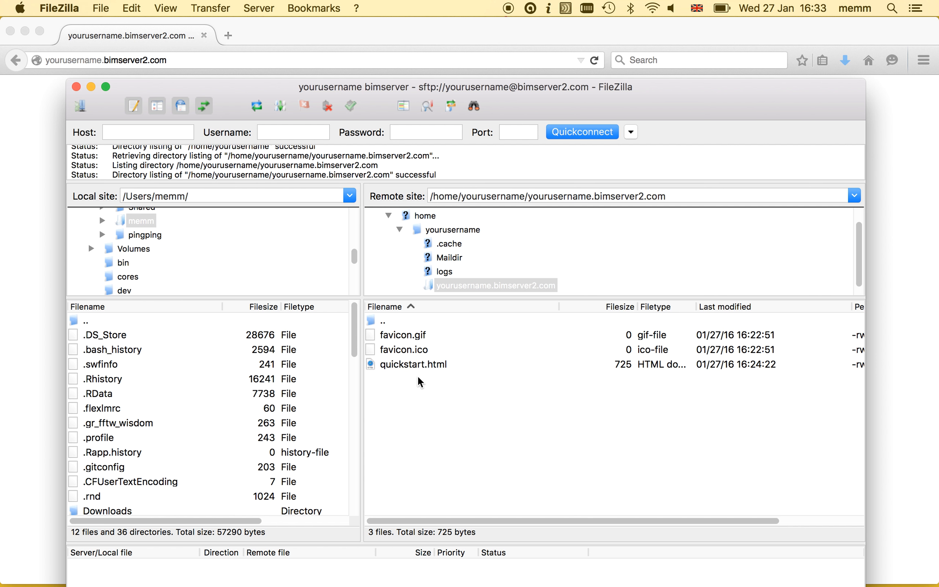
- Delete favicon.gif, favicon.ico and quickstart.html from the remote website folder, and reload the site in Firefox
{"action": "left_click", "coordinate": [418, 362]}
{"action": "key", "text": "shift+Up"}
{"action": "key", "text": "shift+Up"}
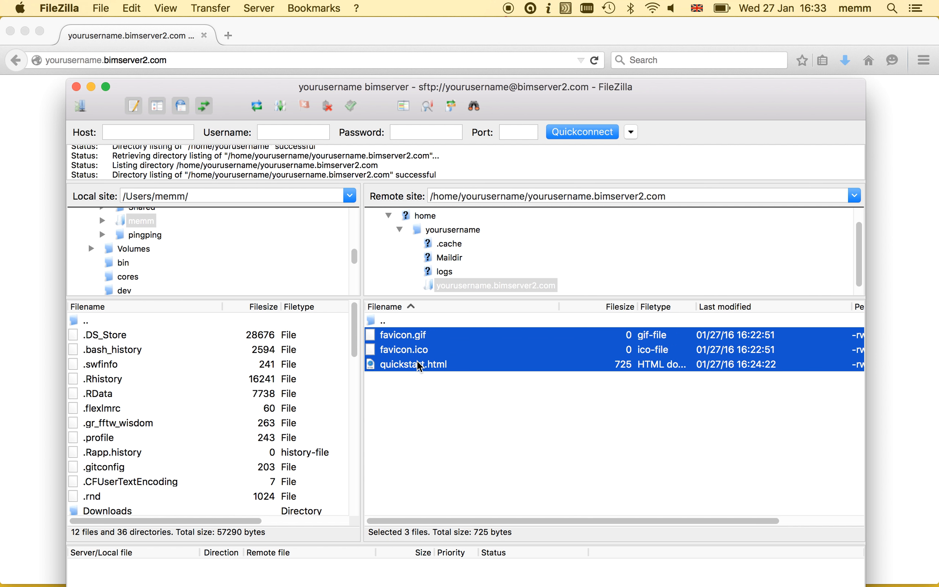
{"action": "right_click", "coordinate": [419, 366]}
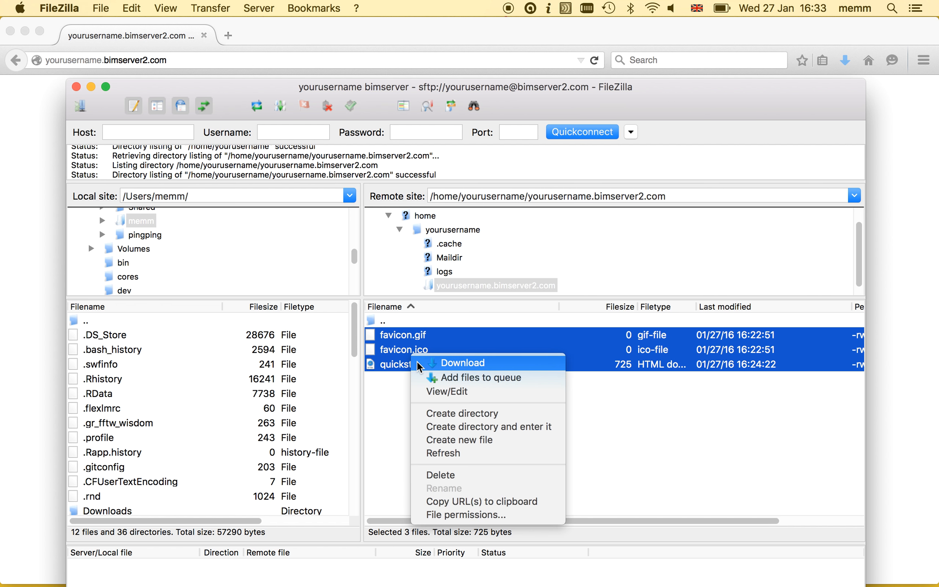
{"action": "left_click", "coordinate": [464, 477]}
{"action": "left_click", "coordinate": [578, 221]}
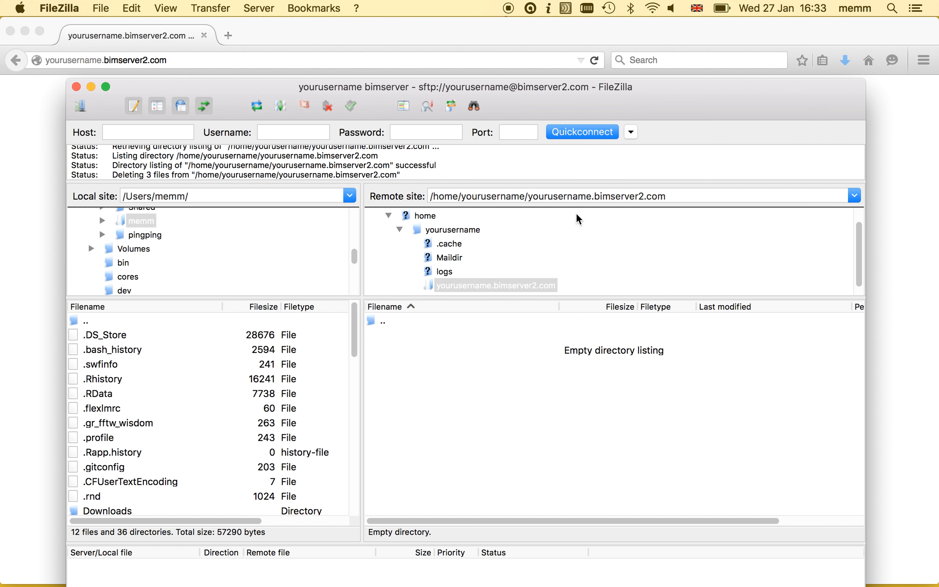
{"action": "left_click", "coordinate": [507, 30]}
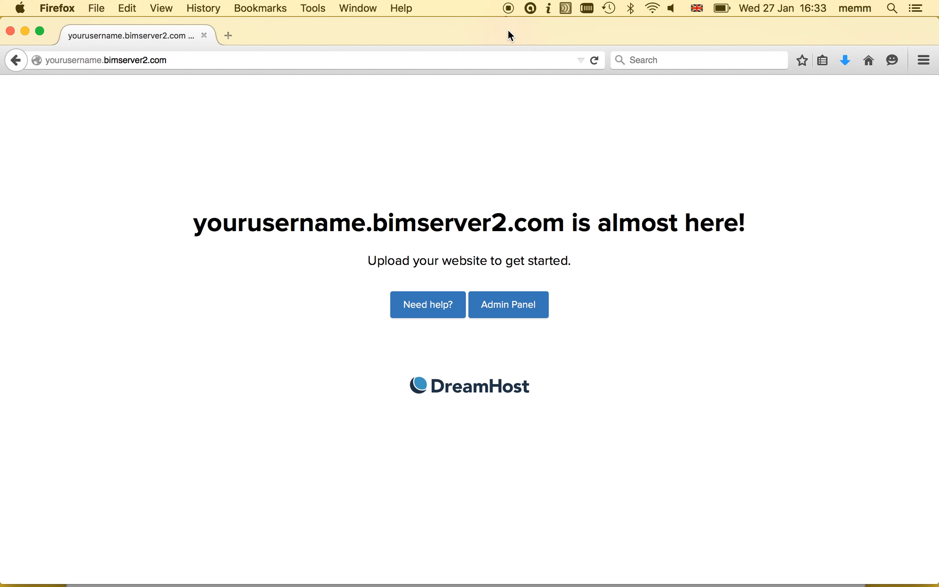
{"action": "left_click", "coordinate": [595, 62]}
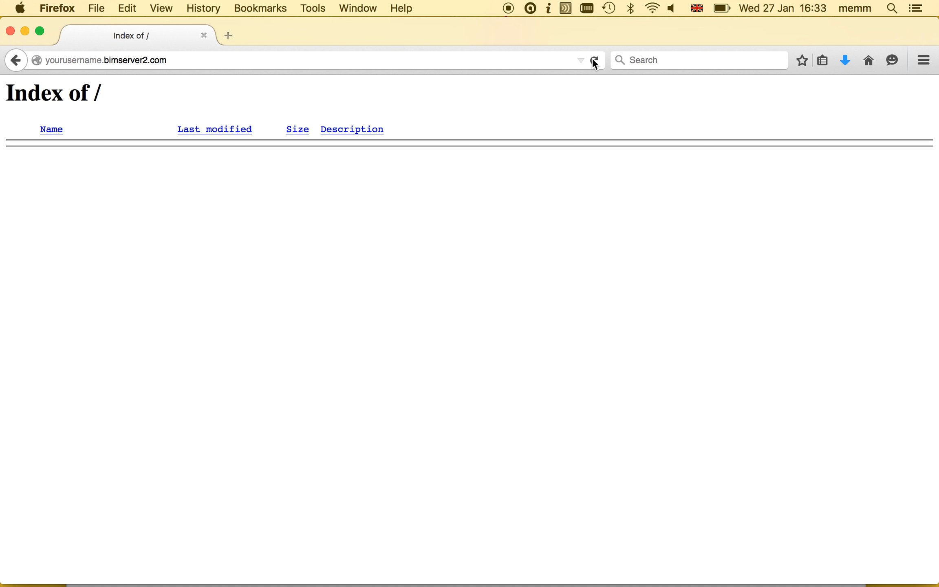
- In FileZilla, upload .gitconfig from the local home folder to the remote website folder, and reload the site in Firefox
{"action": "mouse_move", "coordinate": [577, 581]}
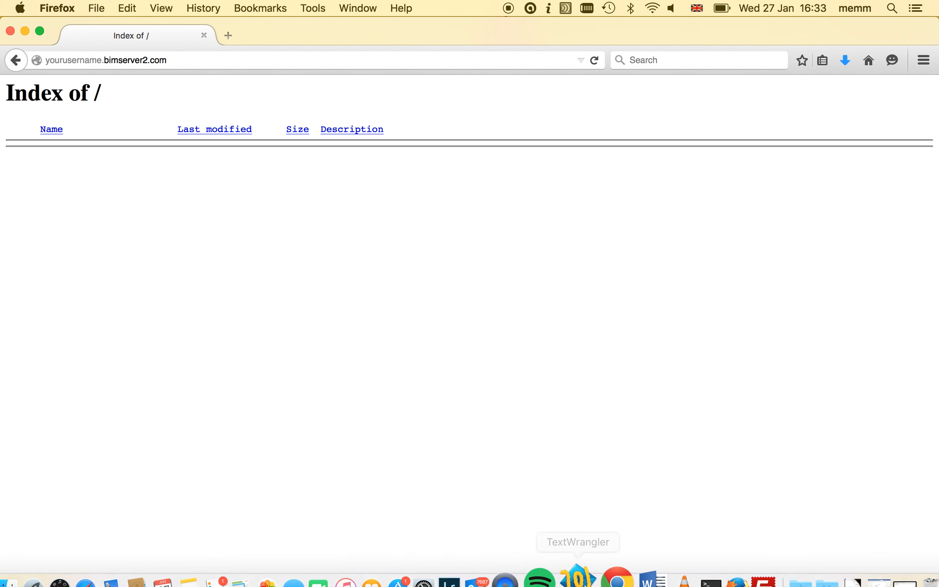
{"action": "left_click", "coordinate": [734, 572]}
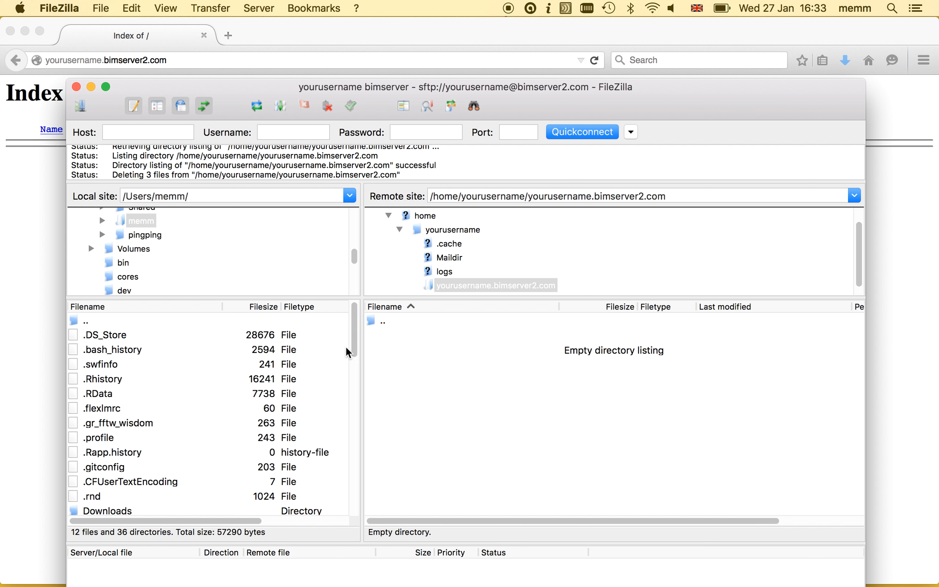
{"action": "left_click_drag", "start_coordinate": [353, 254], "coordinate": [352, 282]}
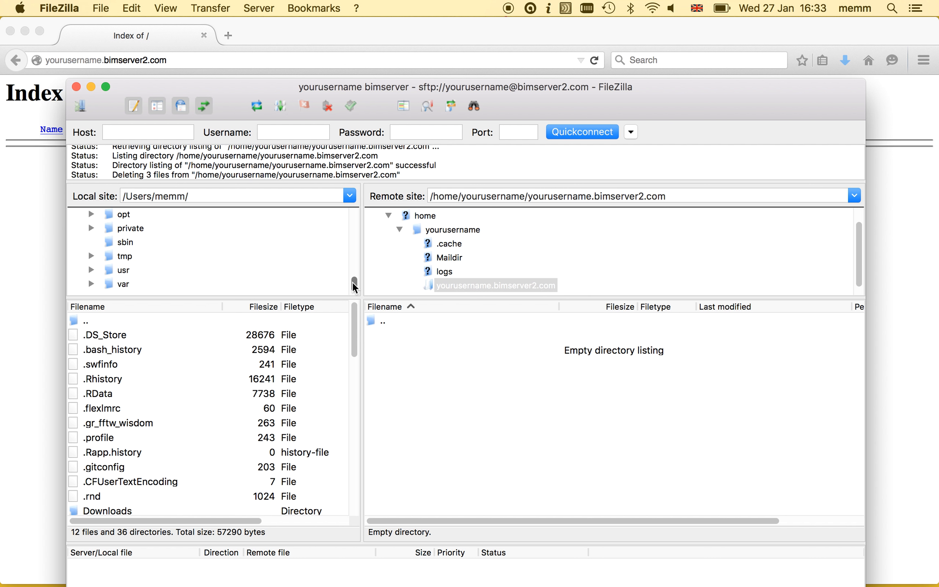
{"action": "mouse_move", "coordinate": [353, 320]}
{"action": "left_mouse_down"}
{"action": "mouse_move", "coordinate": [354, 361]}
{"action": "mouse_move", "coordinate": [355, 339]}
{"action": "left_mouse_up"}
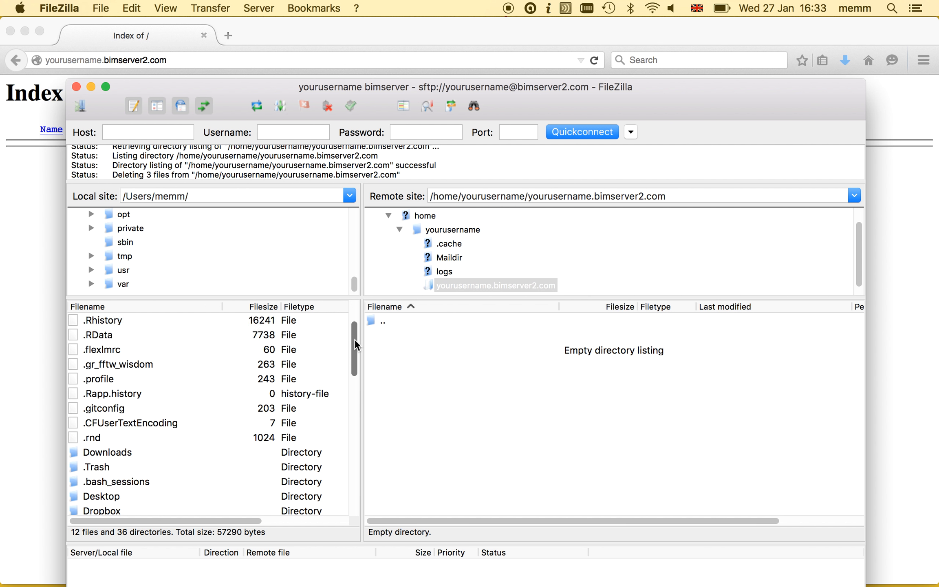
{"action": "scroll", "coordinate": [356, 343], "scroll_direction": "down", "scroll_amount": 1}
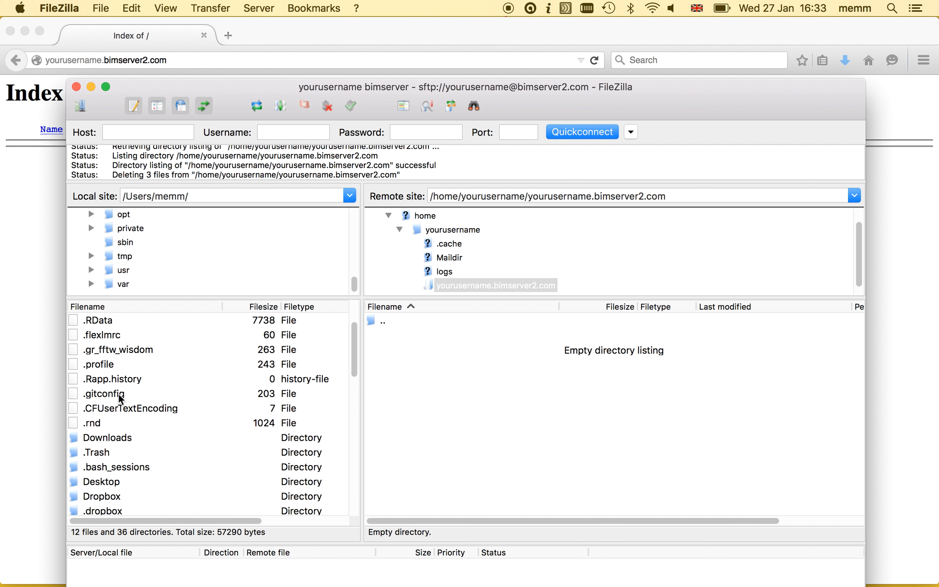
{"action": "left_click_drag", "start_coordinate": [117, 392], "coordinate": [482, 415]}
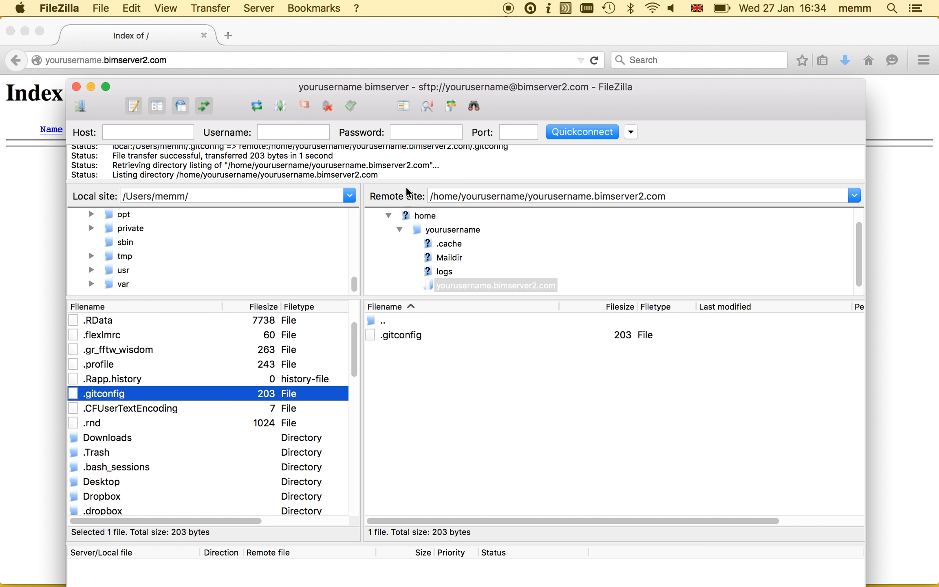
{"action": "left_click", "coordinate": [369, 30]}
{"action": "left_click", "coordinate": [593, 61]}
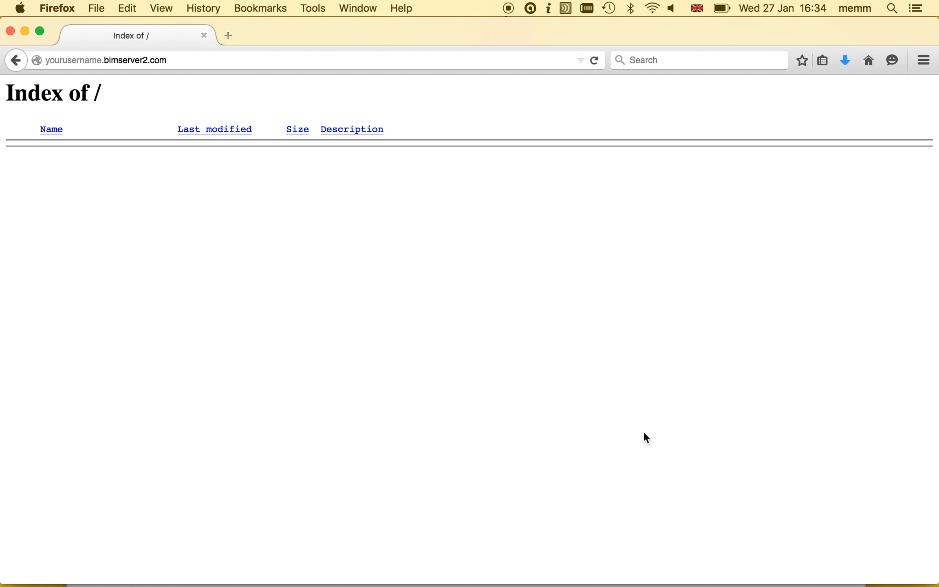
- In FileZilla, open the local UCLan folder and upload BT2201_Internal Moderation Form.docx to the remote website folder
{"action": "mouse_move", "coordinate": [726, 581]}
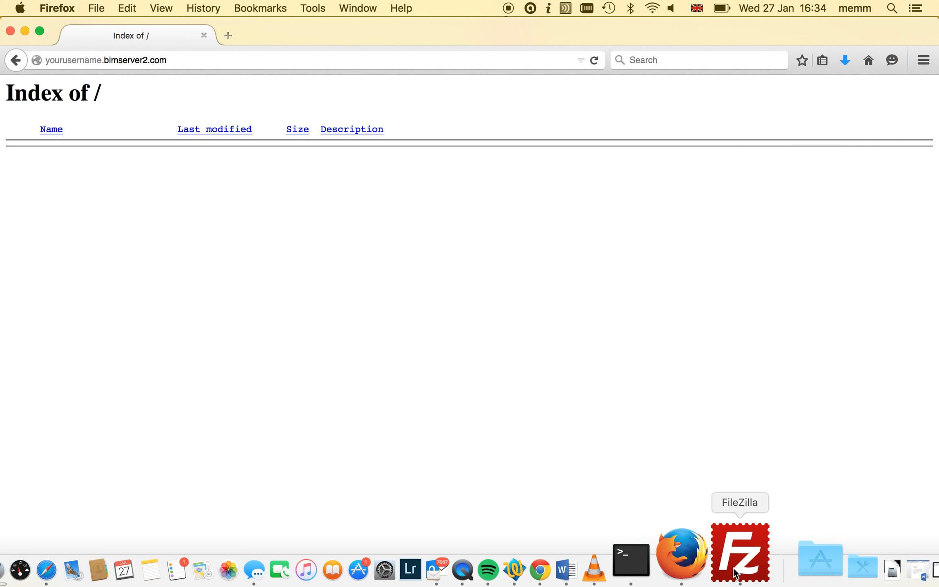
{"action": "left_click", "coordinate": [734, 573]}
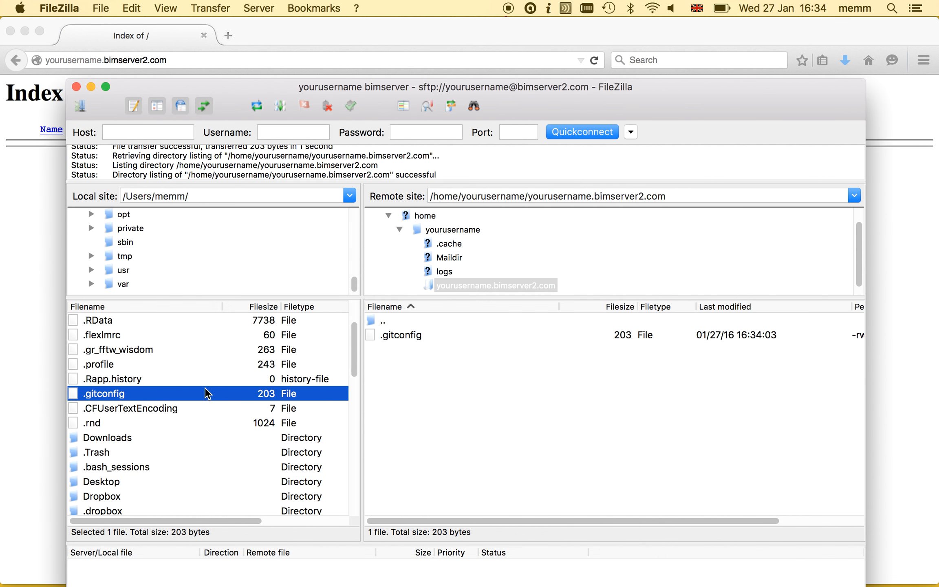
{"action": "scroll", "coordinate": [184, 390], "scroll_direction": "down", "scroll_amount": 10}
{"action": "scroll", "coordinate": [181, 392], "scroll_direction": "down", "scroll_amount": 4}
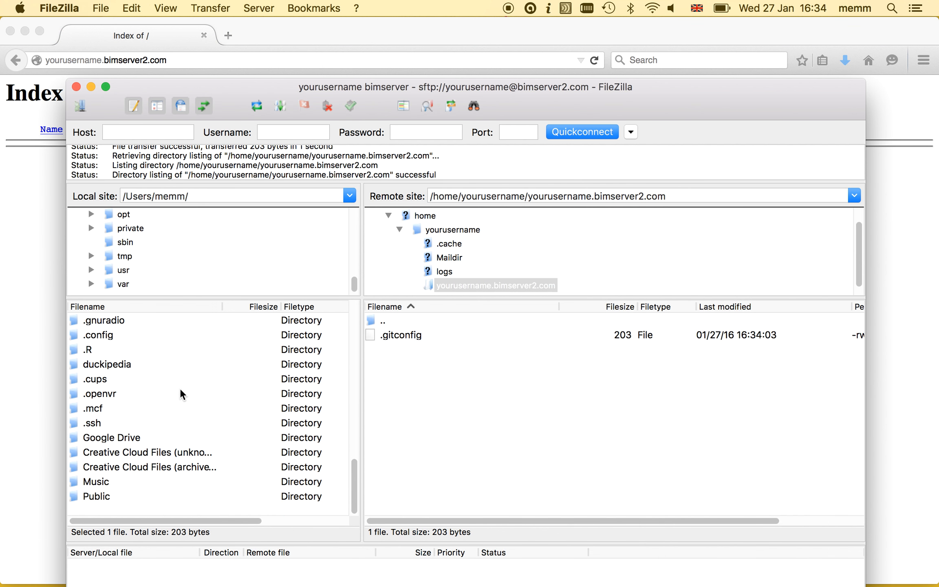
{"action": "scroll", "coordinate": [157, 432], "scroll_direction": "up", "scroll_amount": 6}
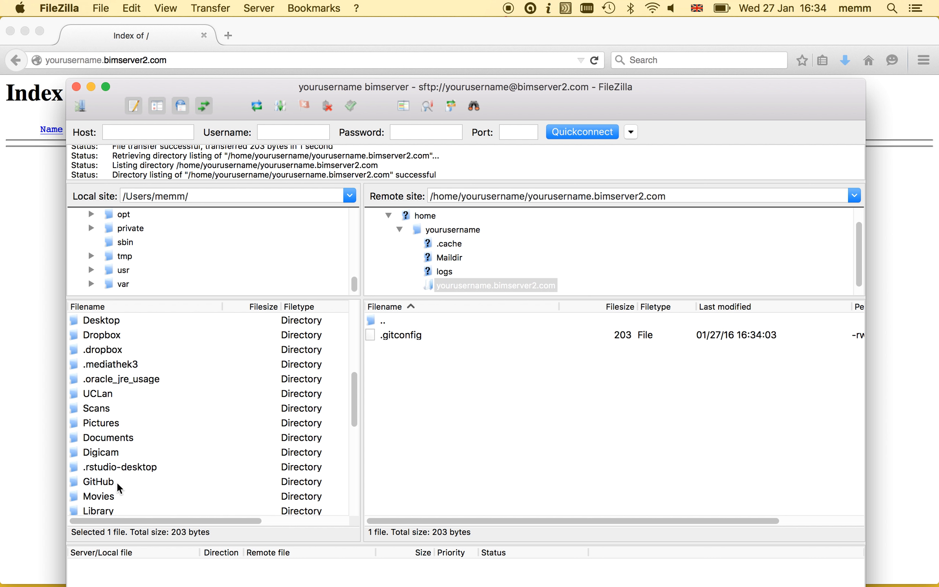
{"action": "scroll", "coordinate": [118, 485], "scroll_direction": "down", "scroll_amount": 2}
{"action": "scroll", "coordinate": [117, 483], "scroll_direction": "down", "scroll_amount": 1}
{"action": "scroll", "coordinate": [130, 426], "scroll_direction": "up", "scroll_amount": 4}
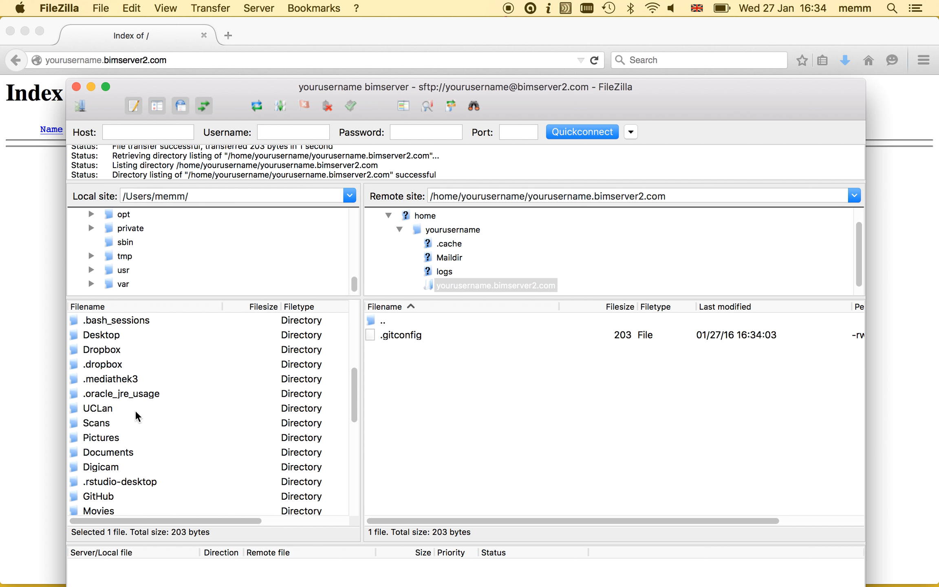
{"action": "double_click", "coordinate": [134, 409]}
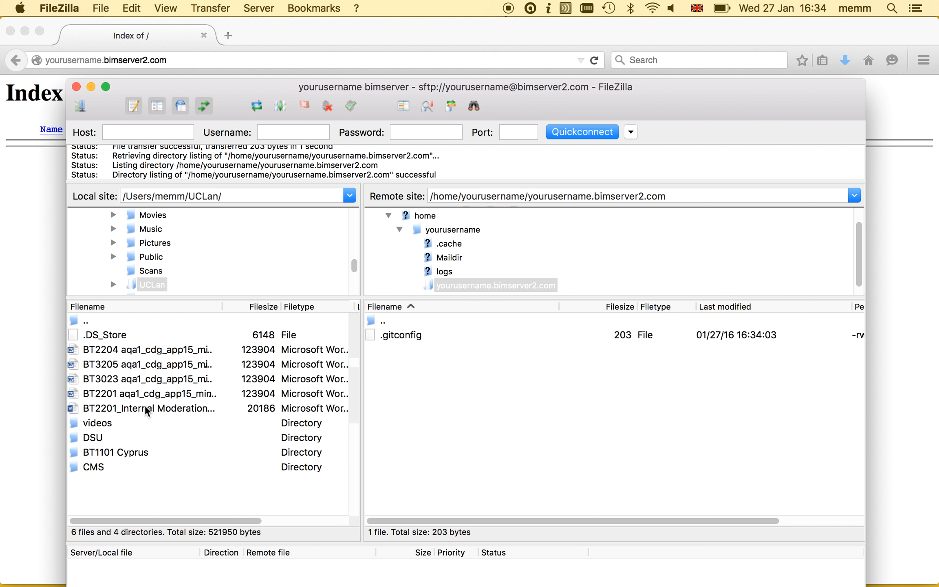
{"action": "left_click_drag", "start_coordinate": [146, 408], "coordinate": [649, 413]}
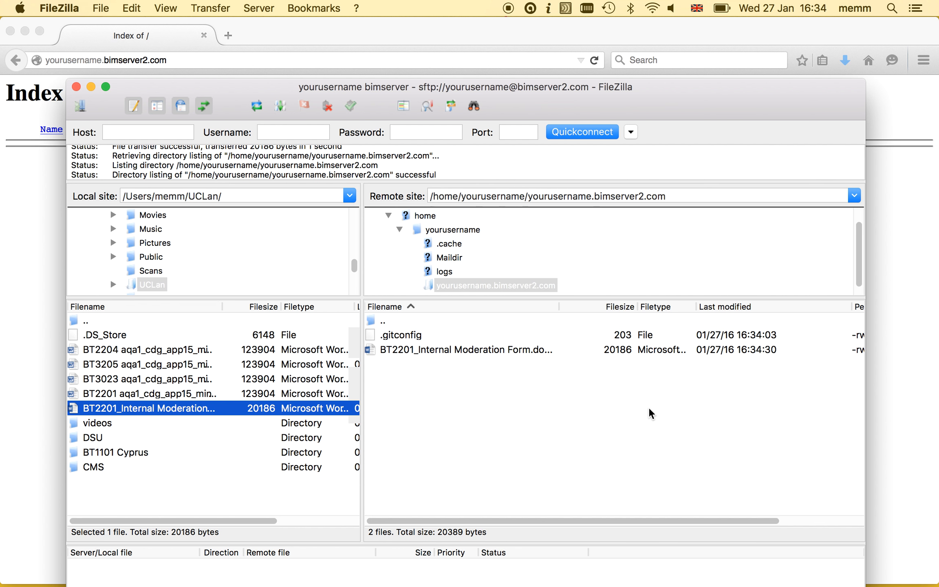
- In Firefox, reload the site's file listing and request the address yourusername.bimserver2.com/BT2201
{"action": "left_click", "coordinate": [35, 276]}
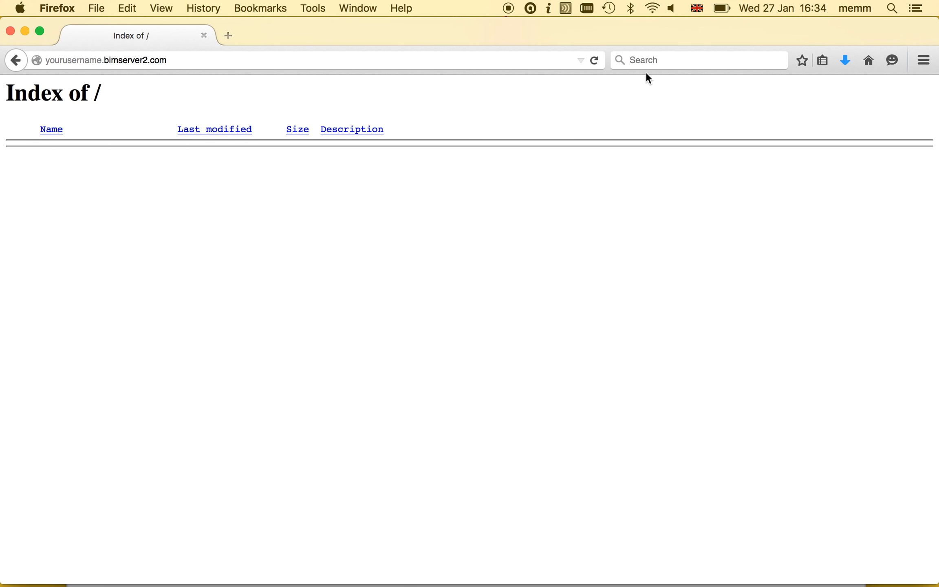
{"action": "left_click", "coordinate": [594, 59]}
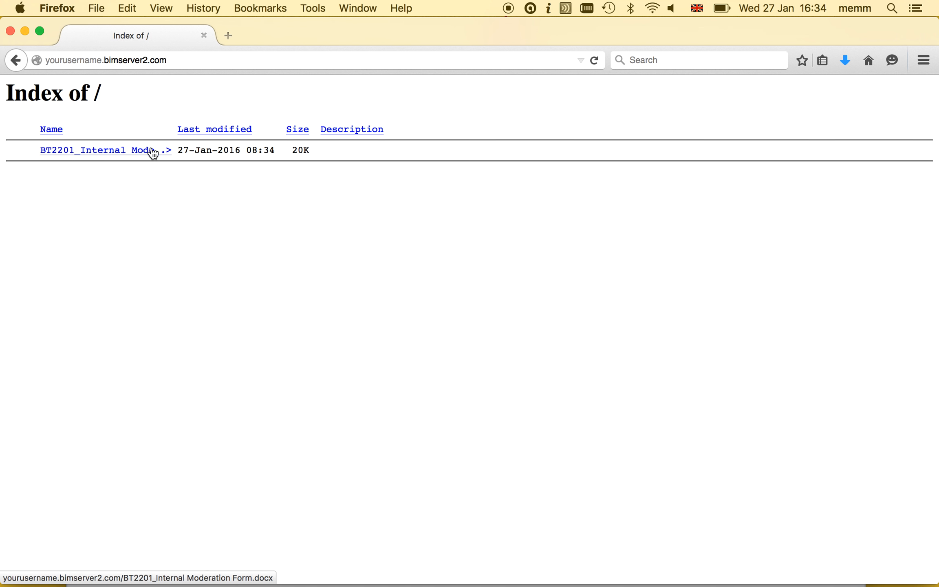
{"action": "left_click", "coordinate": [770, 552]}
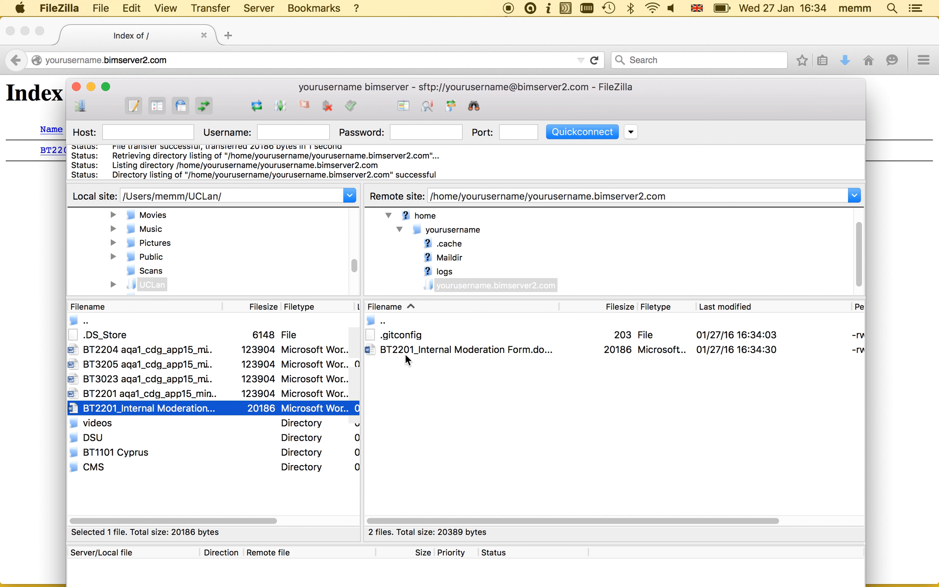
{"action": "left_click", "coordinate": [34, 280]}
{"action": "left_click", "coordinate": [219, 57]}
{"action": "left_click", "coordinate": [220, 57]}
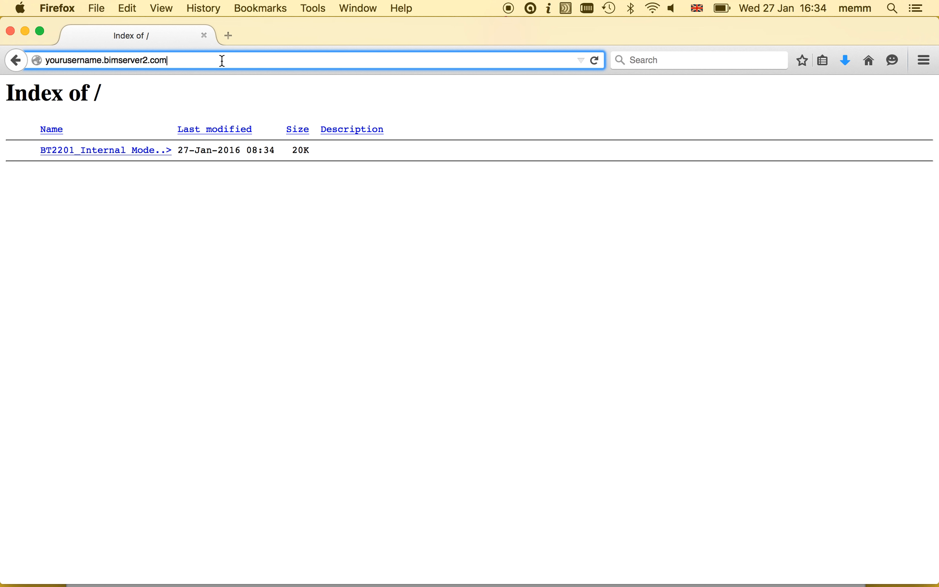
{"action": "type", "text": "/BT2201"}
{"action": "key", "text": "Return"}
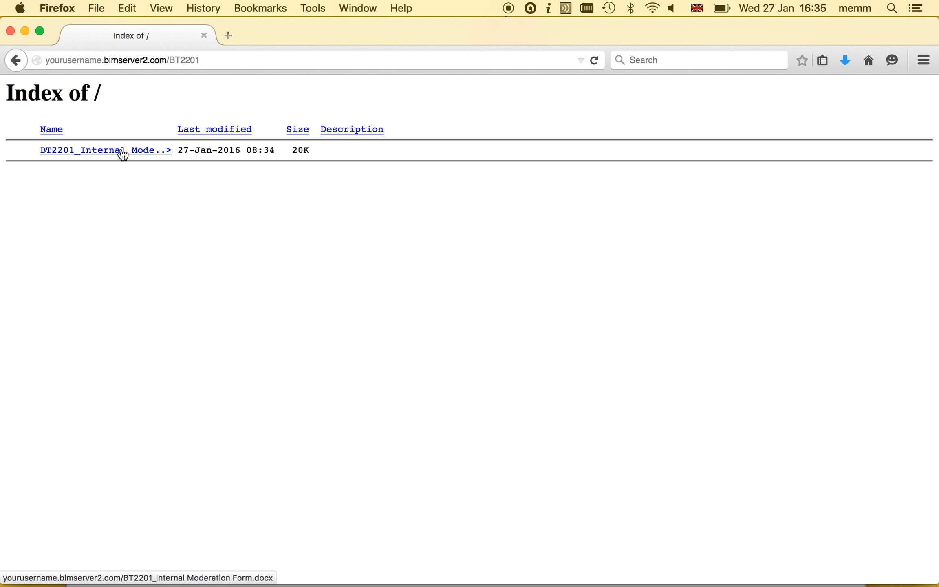
- In FileZilla, go up to the remote folder /home/yourusername and select the yourusername.bimserver2.com folder
{"action": "mouse_move", "coordinate": [526, 585]}
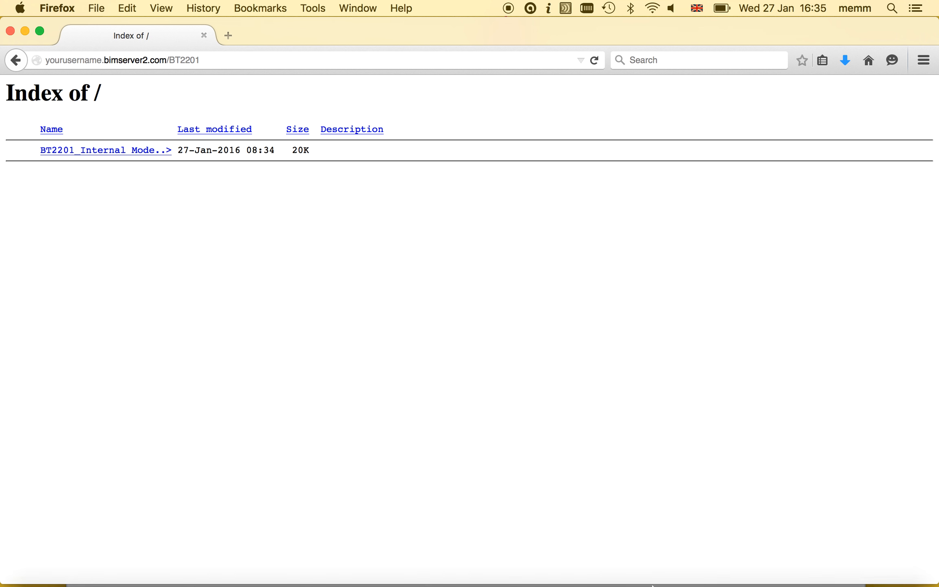
{"action": "mouse_move", "coordinate": [652, 586]}
{"action": "left_click", "coordinate": [736, 562]}
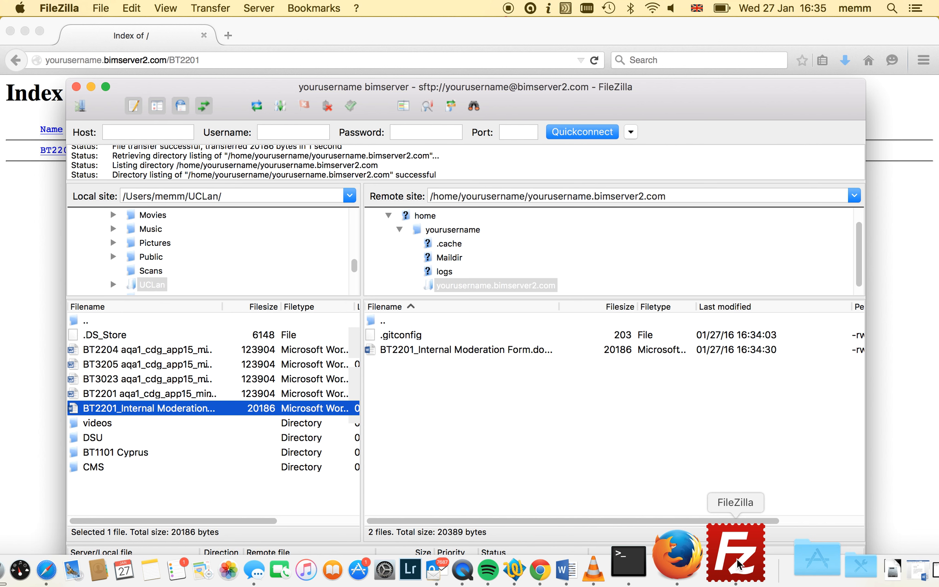
{"action": "left_click", "coordinate": [432, 398]}
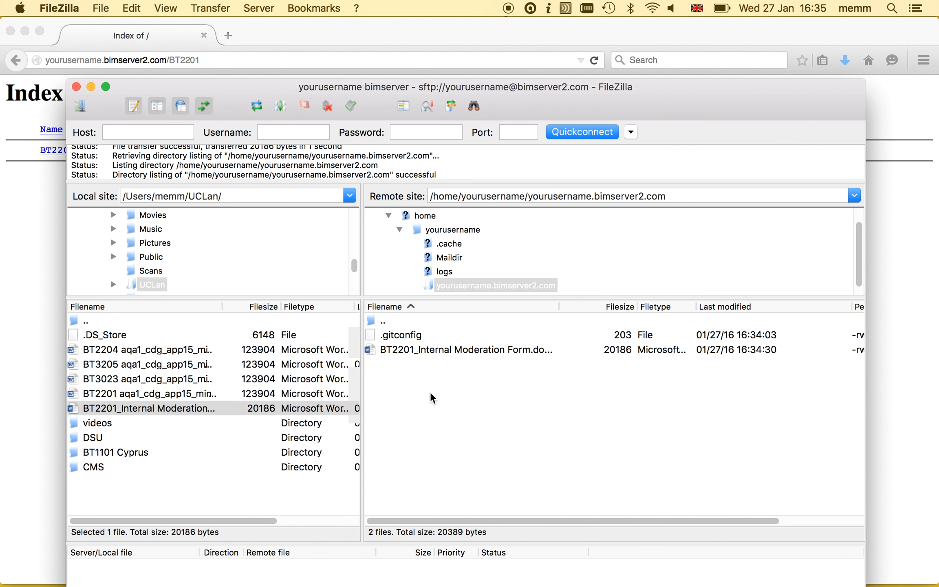
{"action": "double_click", "coordinate": [386, 322]}
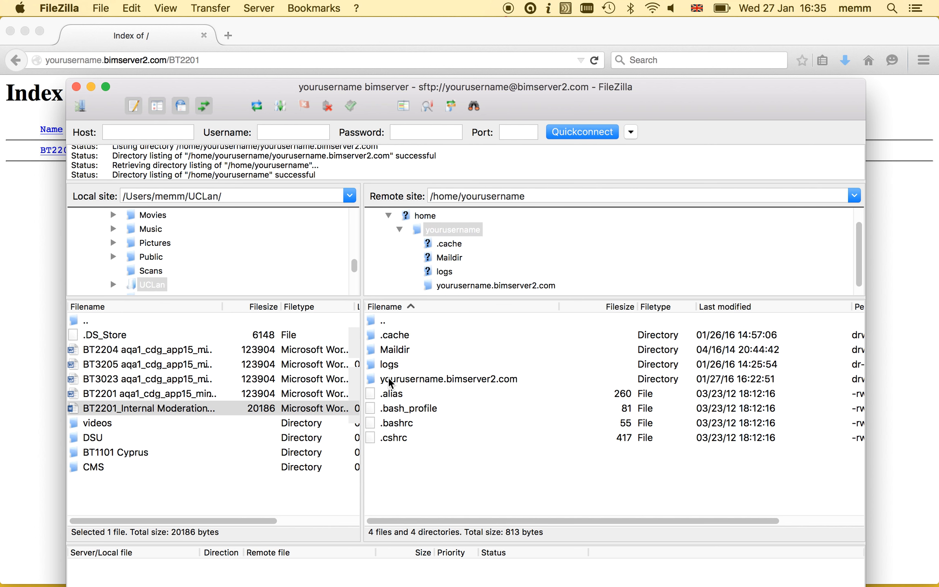
{"action": "left_click", "coordinate": [469, 383]}
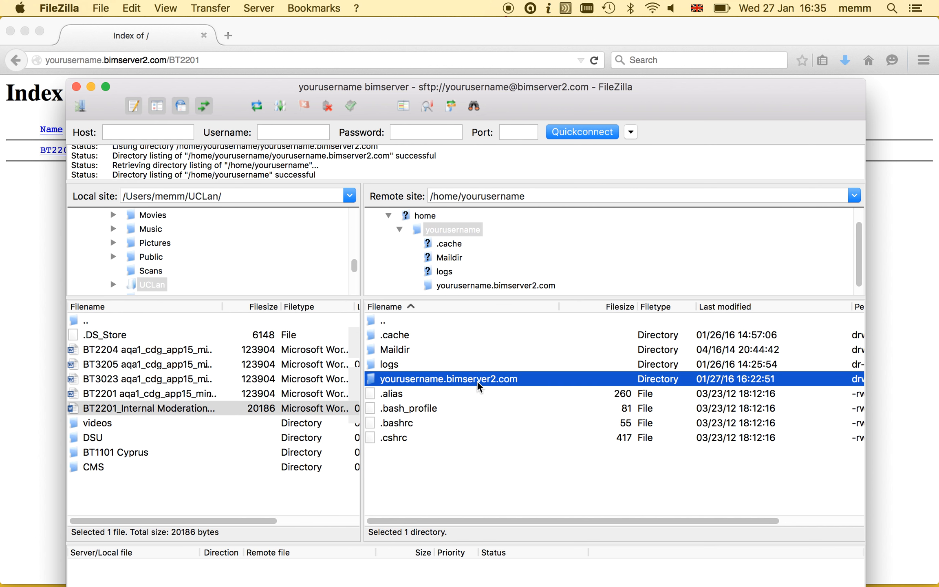